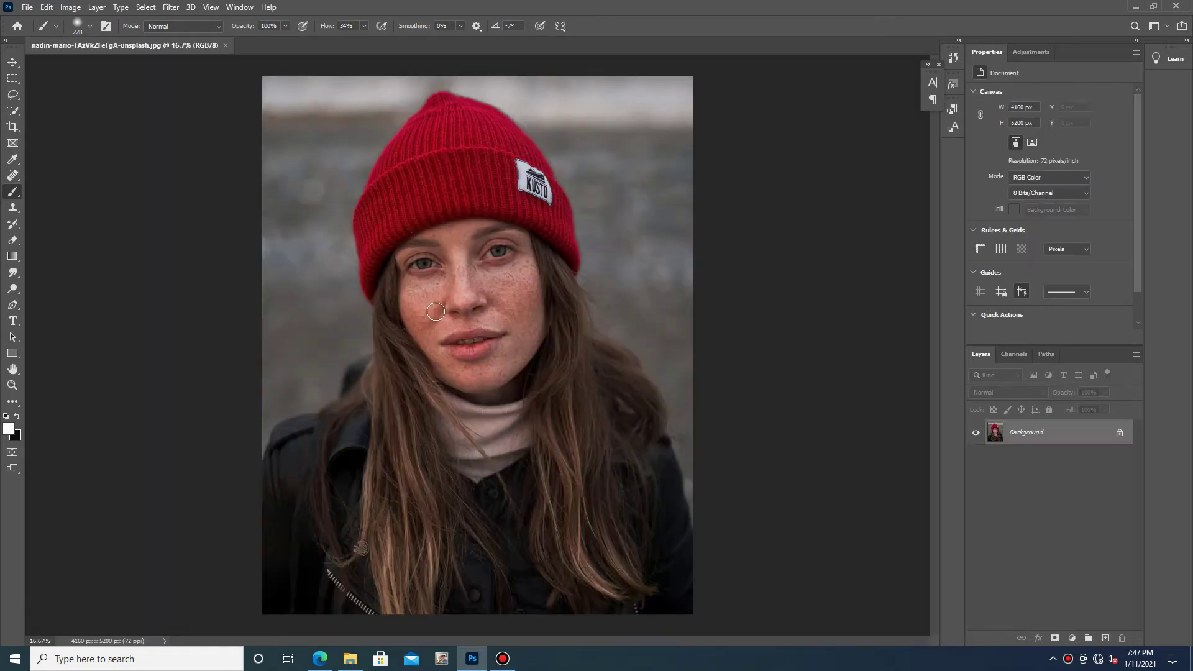
Step: Inspect the freckled skin up close and duplicate the Background layer
alt+scroll(516, 277, up, 6)
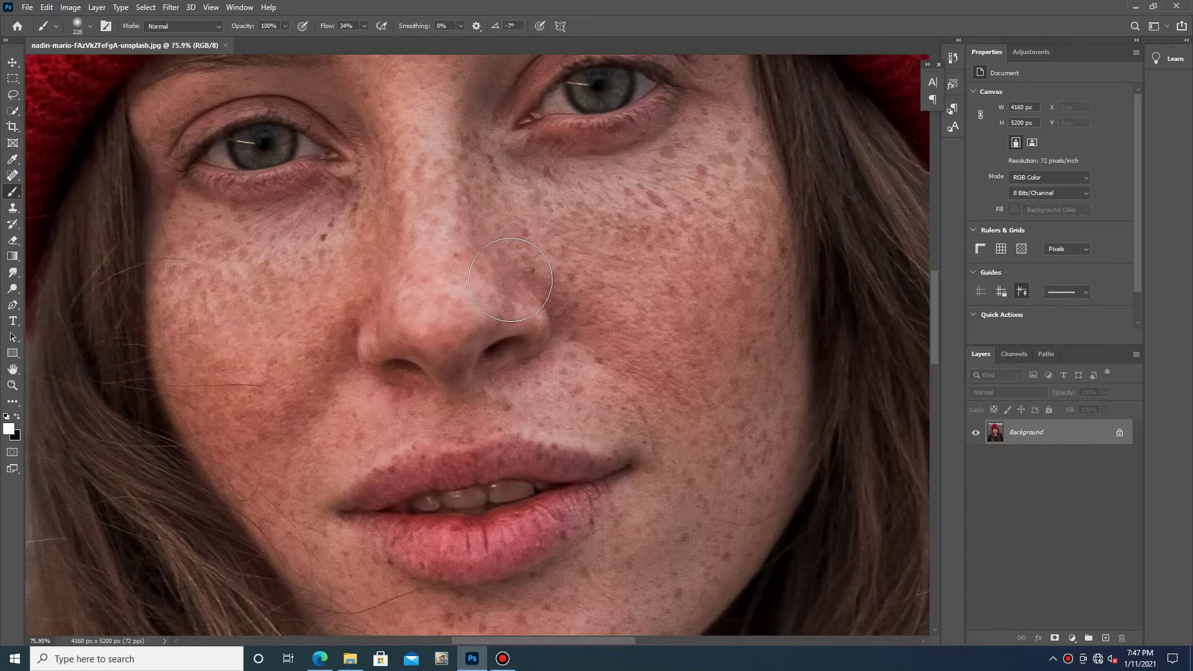
alt+scroll(515, 277, down, 6)
alt+scroll(516, 277, down, 3)
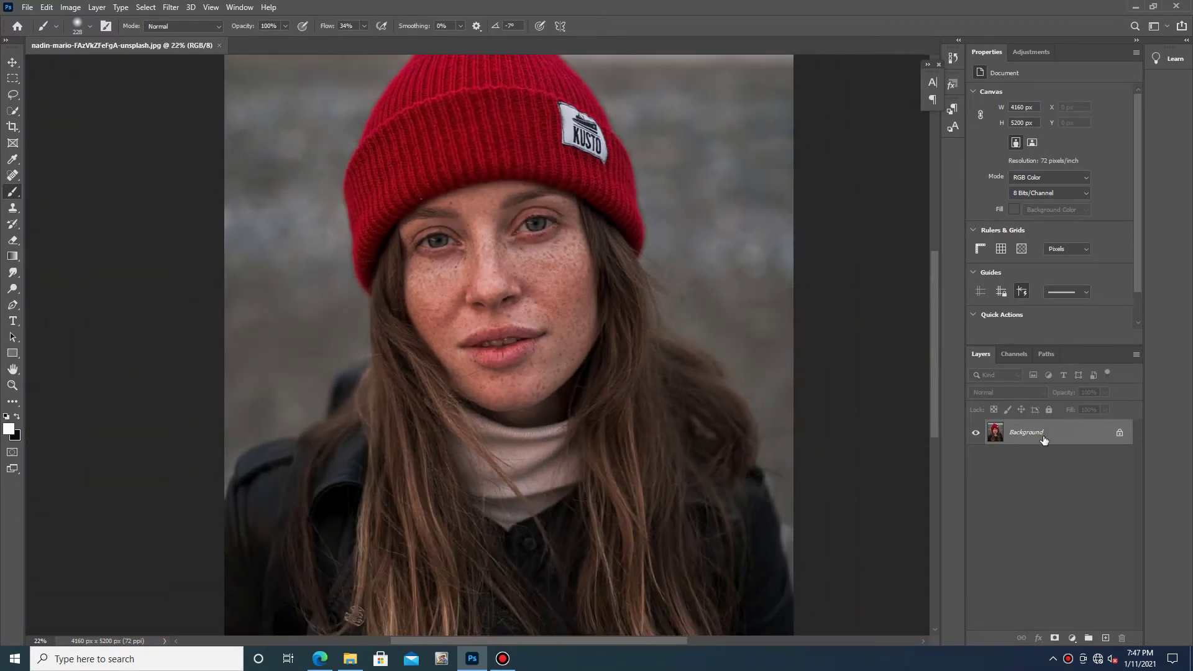
key(ctrl+j)
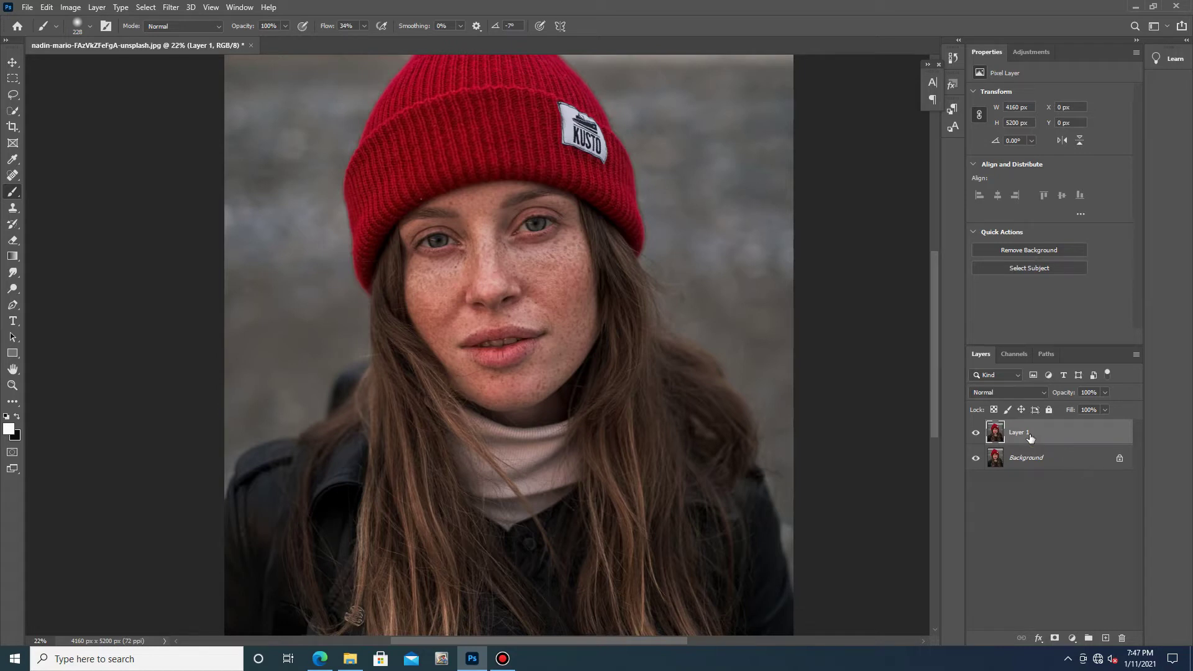
Step: Invert the colours of the duplicated layer and set its blend mode to Vivid Light
key(ctrl+i)
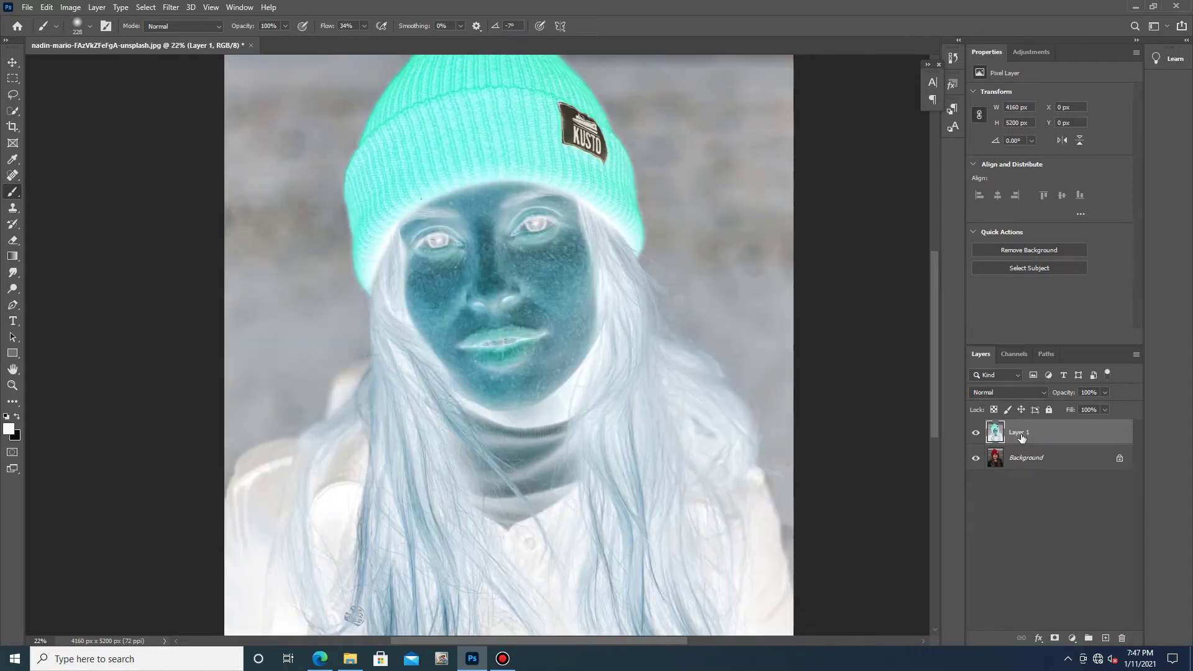
click(1003, 393)
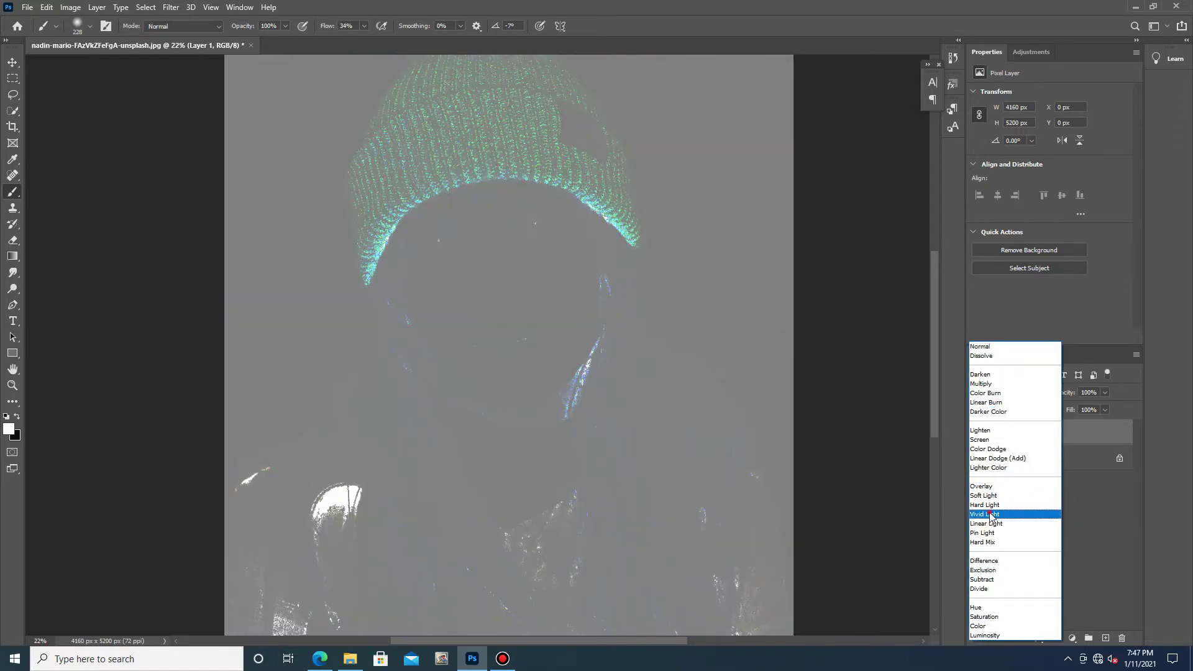
click(988, 515)
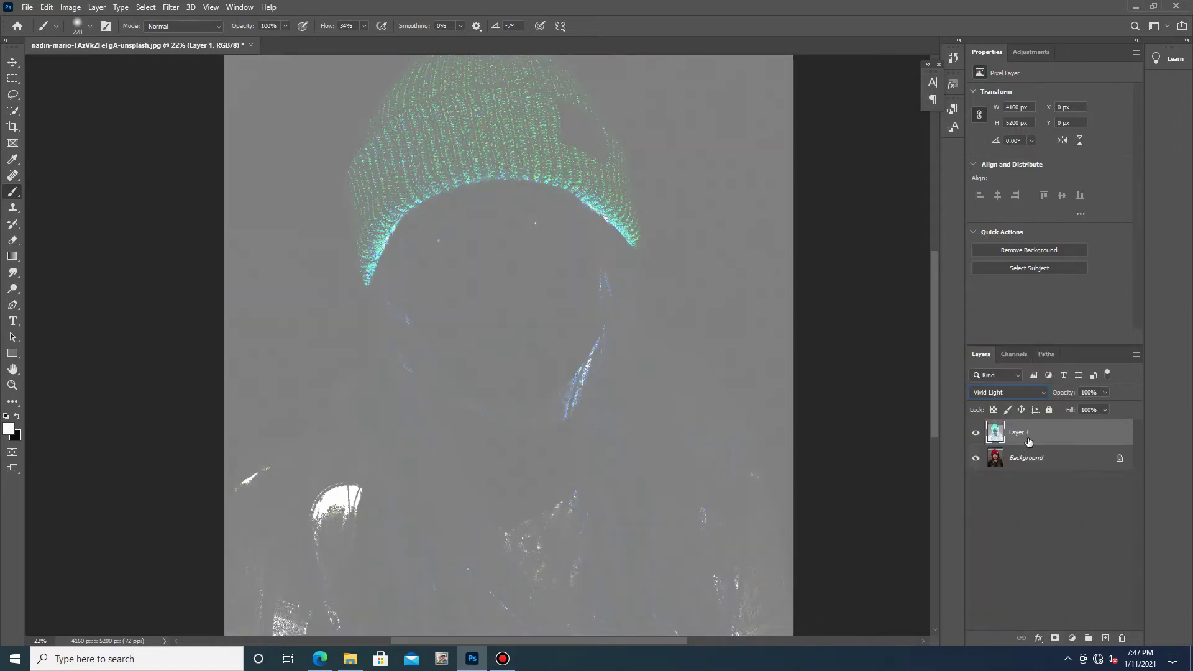
Step: Apply a High Pass filter to the inverted layer, adjusting the radius until the freckles blur into smooth skin
click(170, 8)
mouse_move(249, 253)
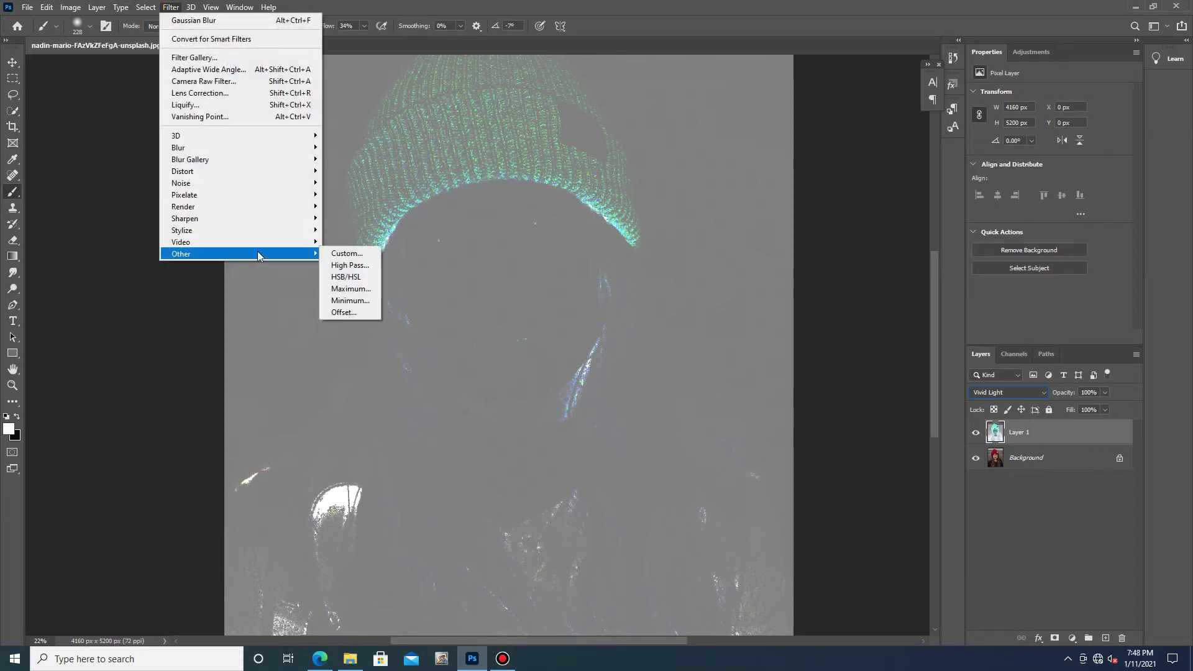
click(349, 264)
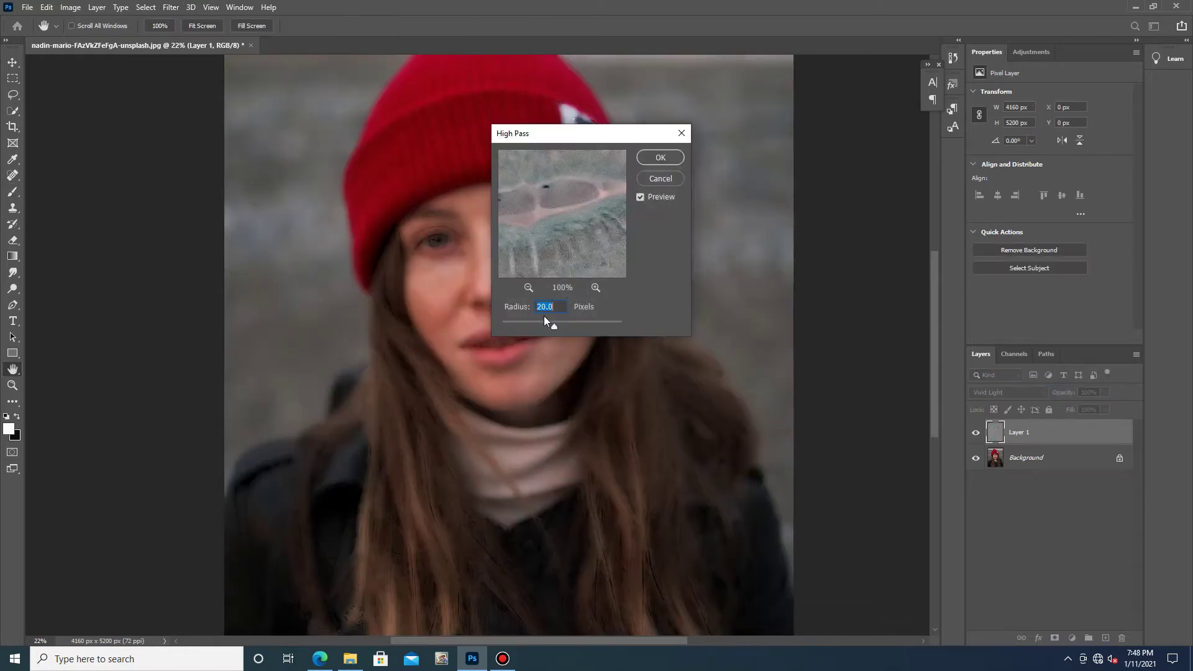
click(543, 306)
drag(542, 328, 532, 327)
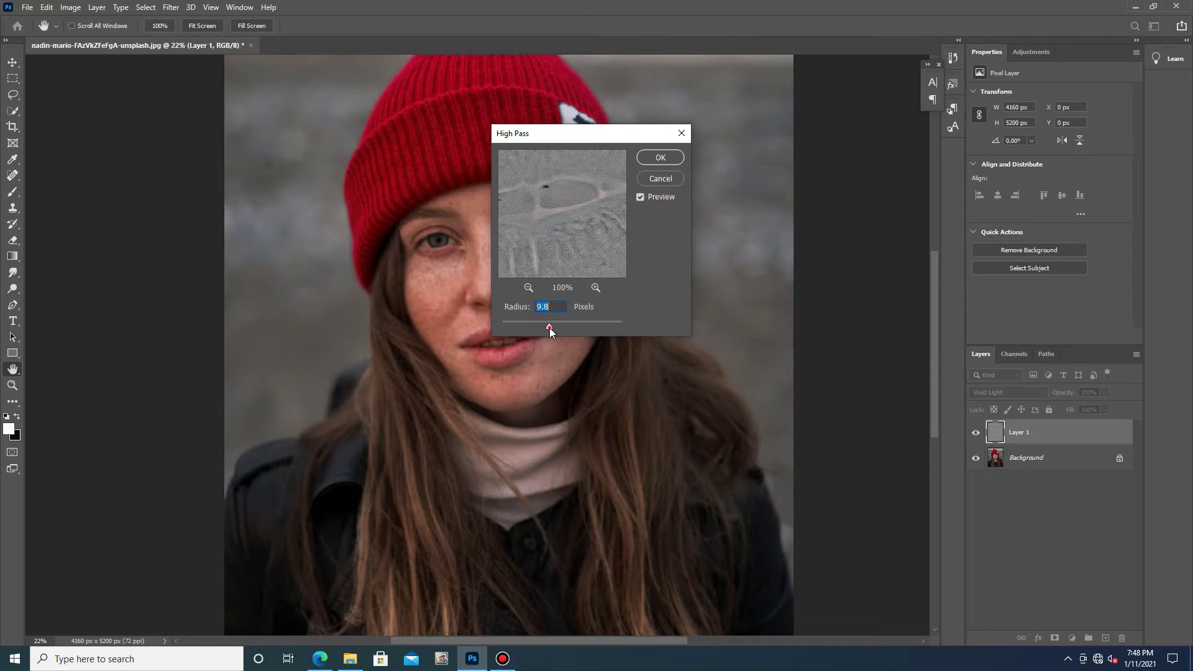
drag(558, 328, 551, 328)
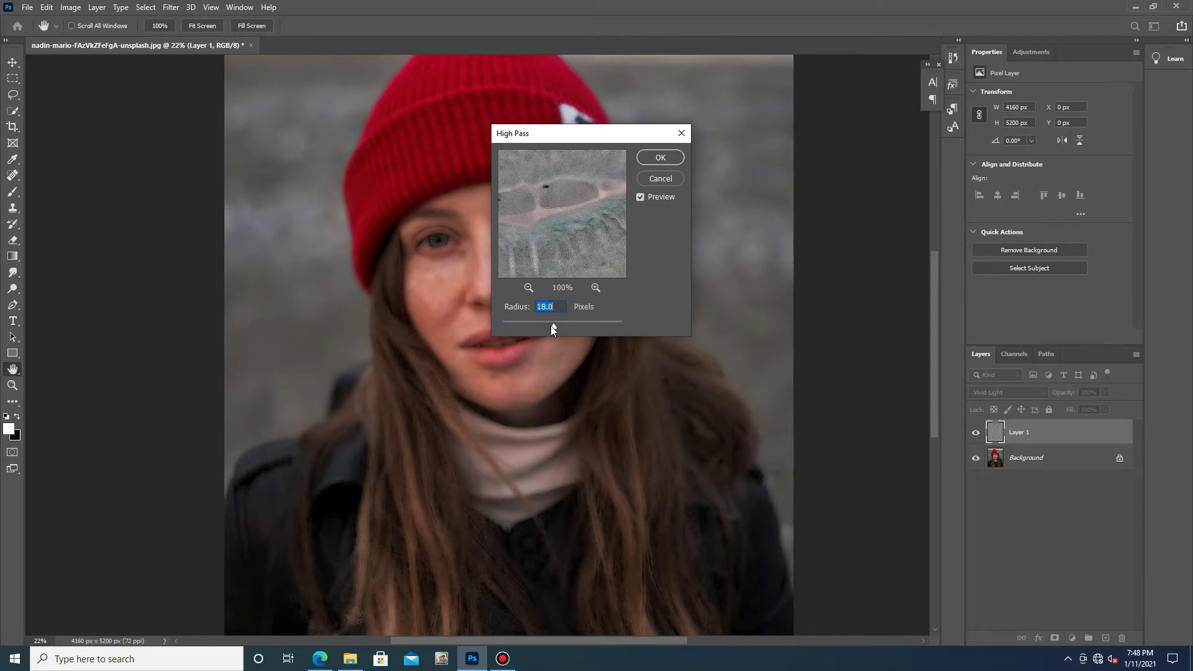
drag(553, 327, 560, 327)
click(660, 158)
key(b)
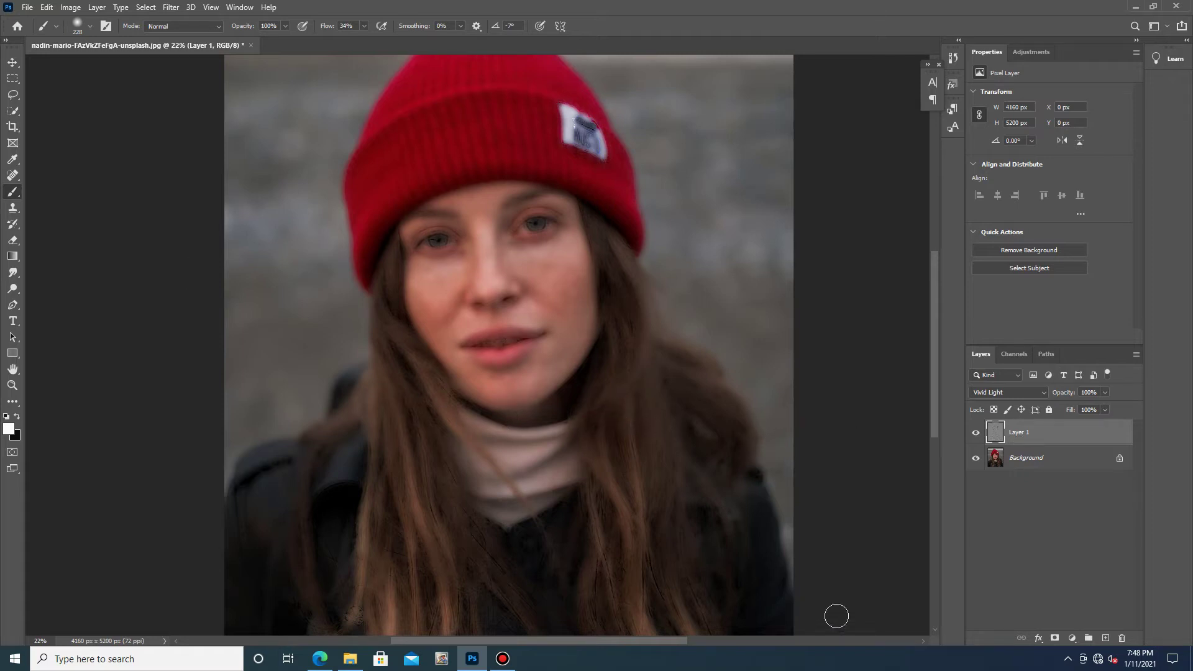
Step: Apply a Gaussian Blur to the same layer, tuning the radius to bring back fine skin texture
click(173, 9)
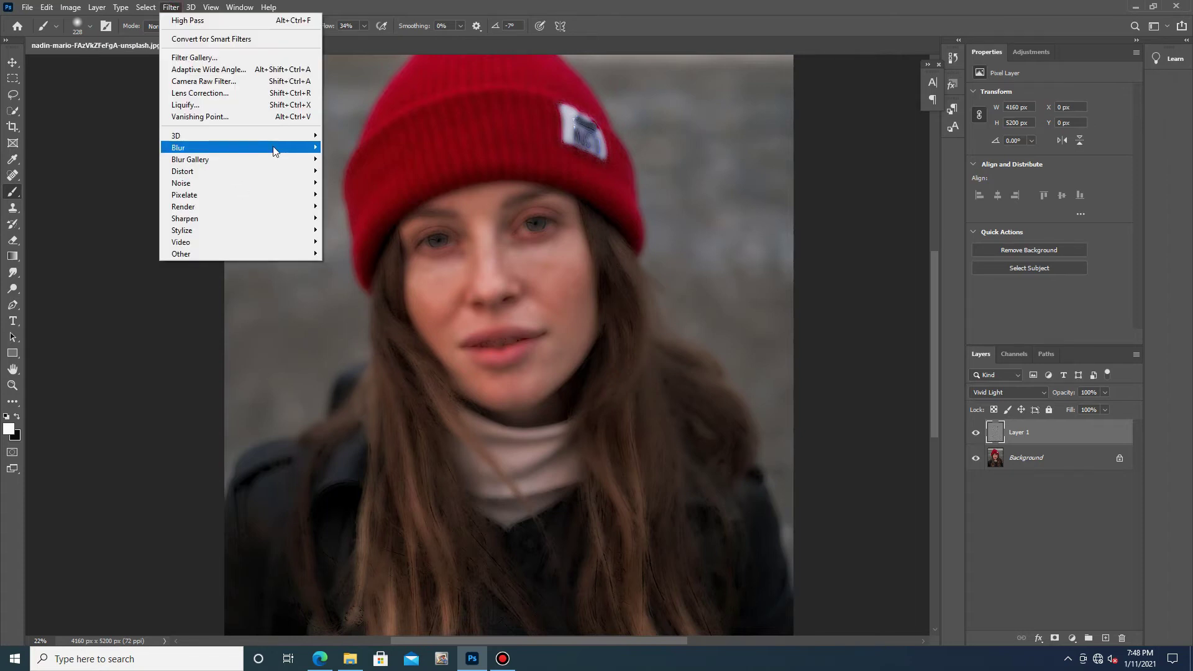
mouse_move(277, 151)
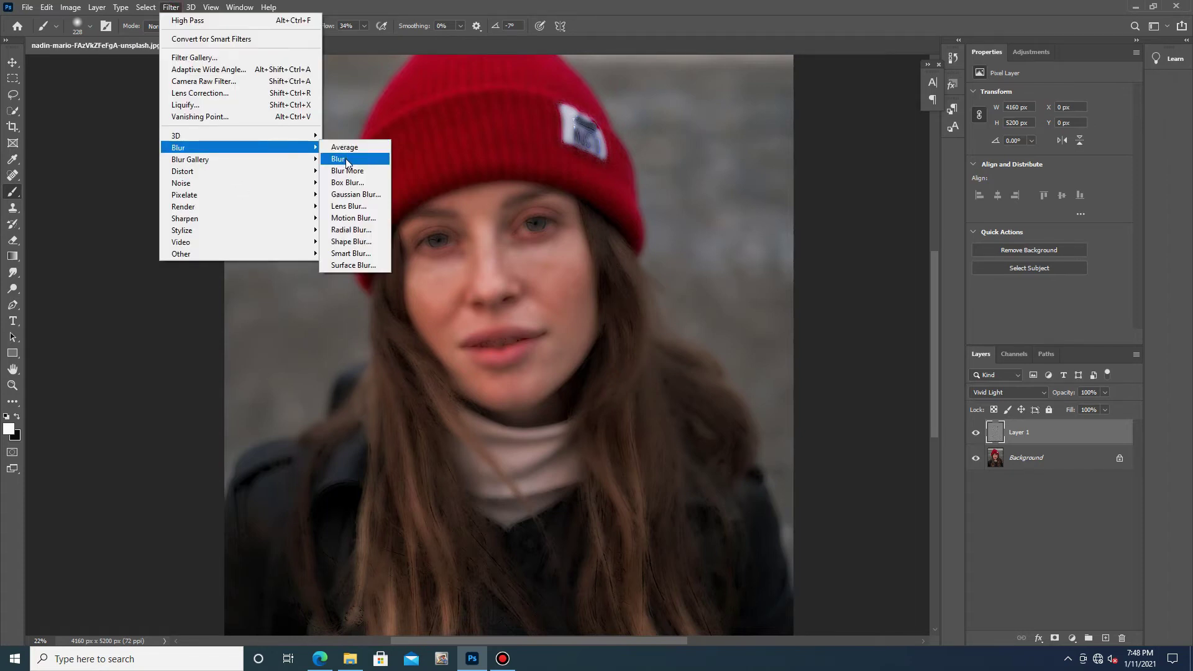
click(368, 194)
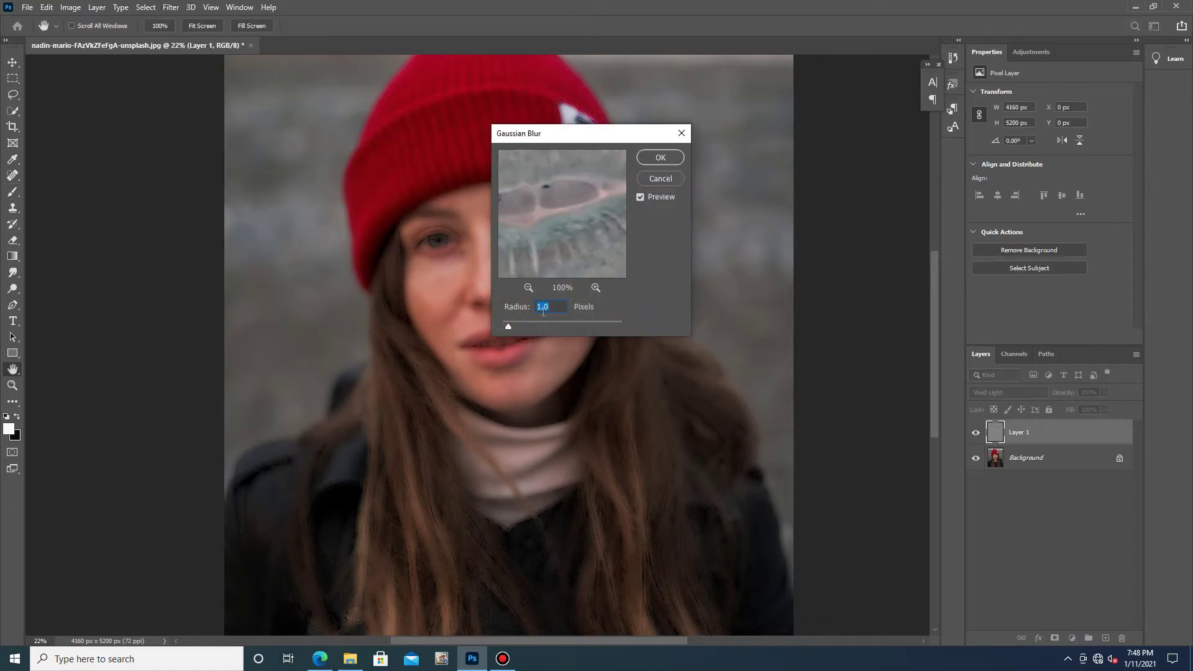
click(543, 306)
key(BackSpace)
text(2)
drag(541, 328, 542, 328)
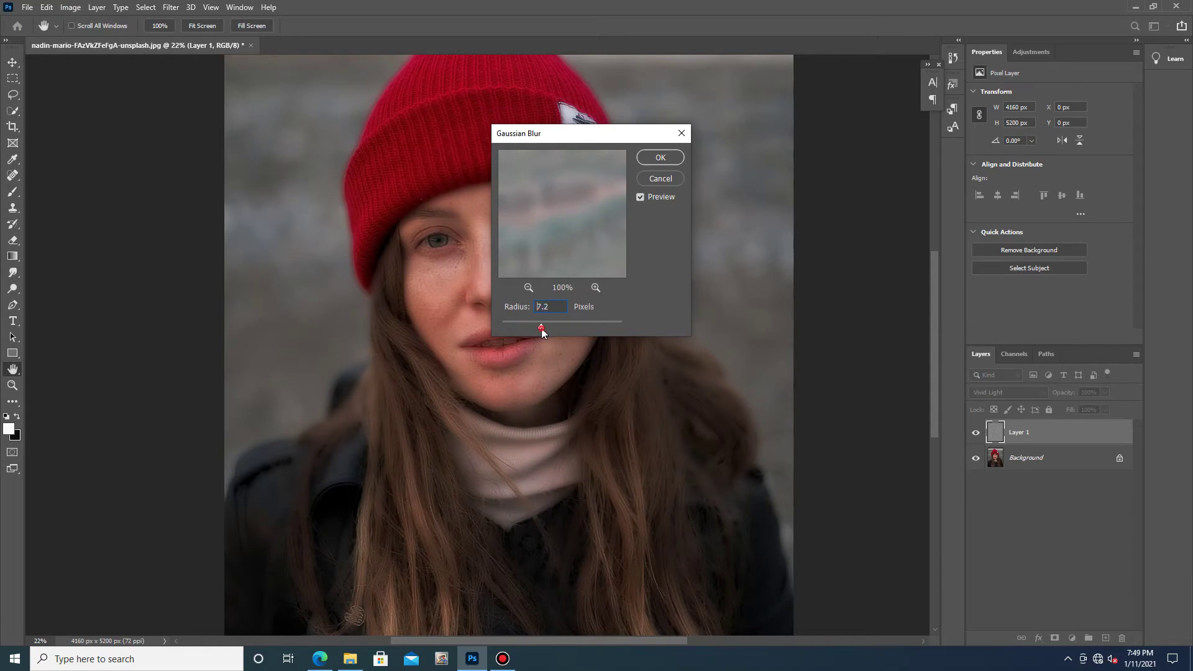
drag(522, 328, 516, 328)
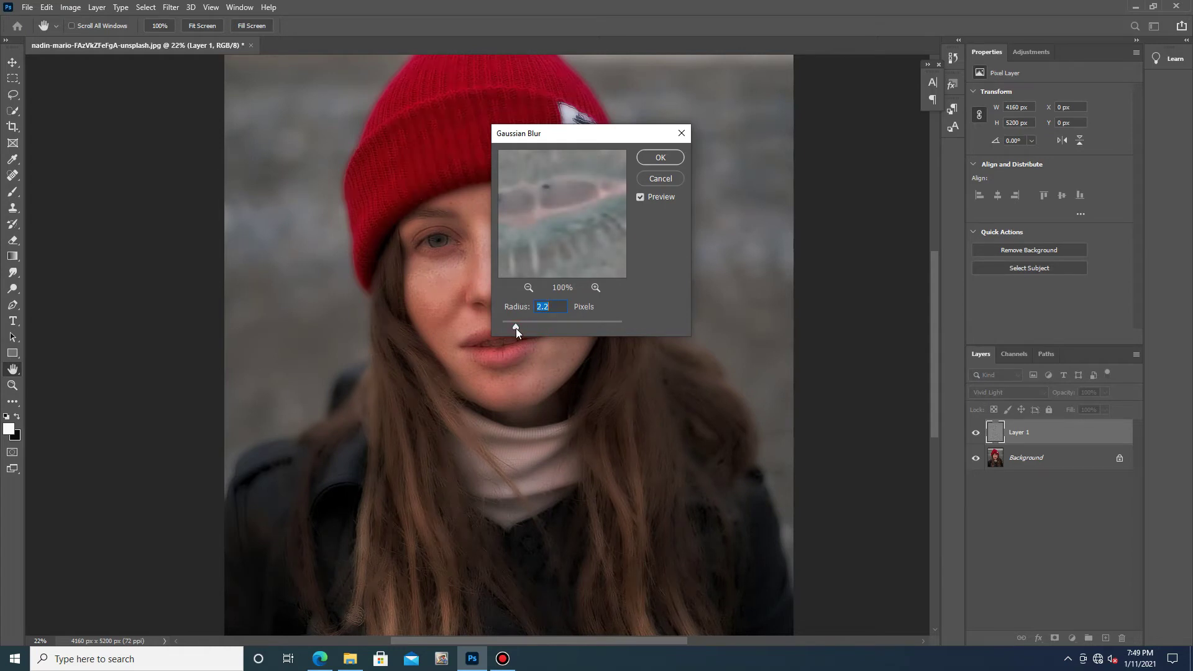
mouse_move(516, 328)
mouse_down()
mouse_move(490, 326)
mouse_move(508, 327)
mouse_up()
drag(519, 331, 524, 332)
click(532, 327)
click(661, 157)
key(b)
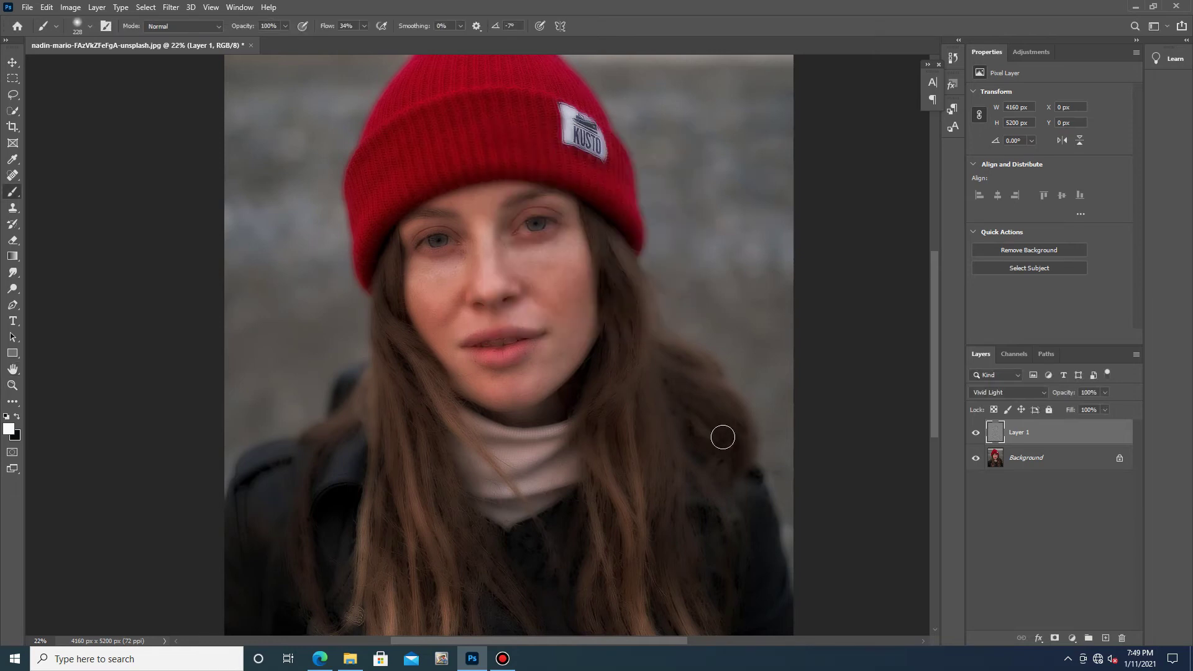
Step: Add a black layer mask to Layer 1 to hide the smoothing effect
click(1031, 434)
click(1055, 640)
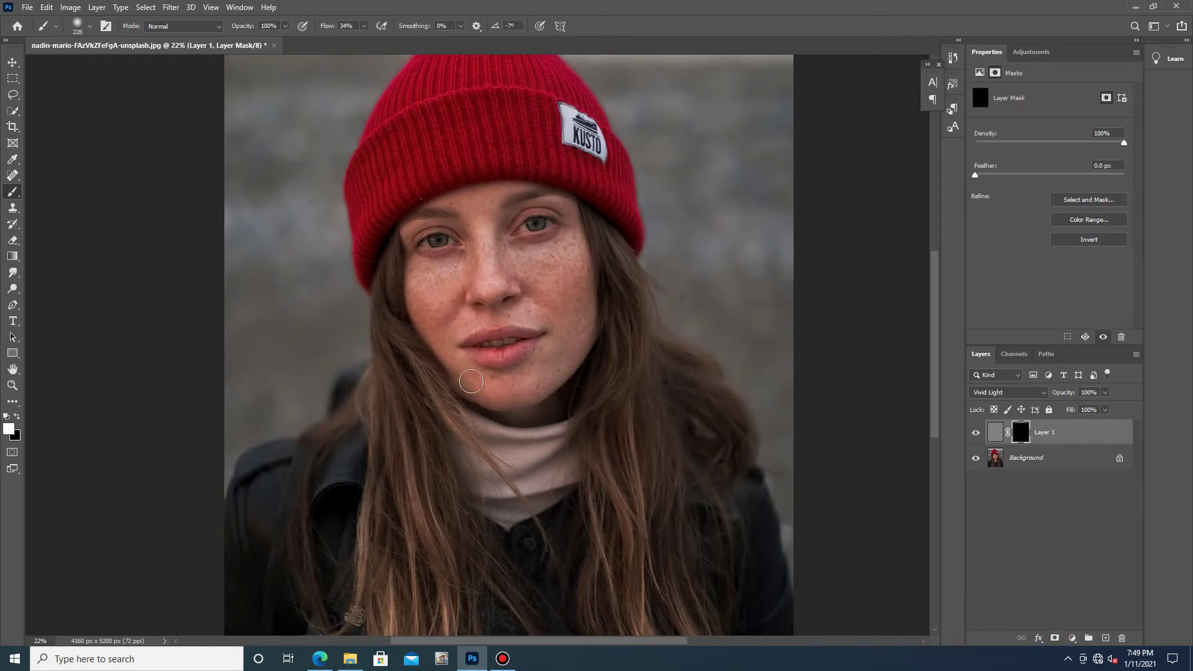
Step: Set the foreground colour to white (ffffff) and shrink the soft brush to about 83 px for painting on the mask
scroll(563, 286, up, 4)
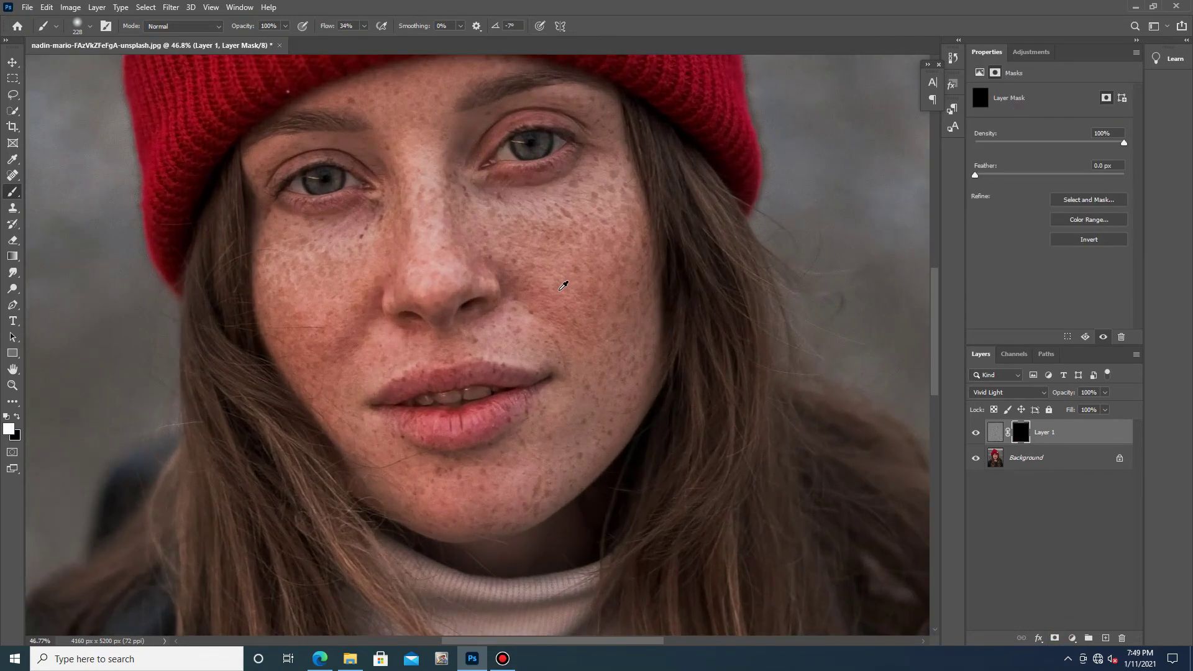
scroll(564, 285, up, 1)
click(18, 417)
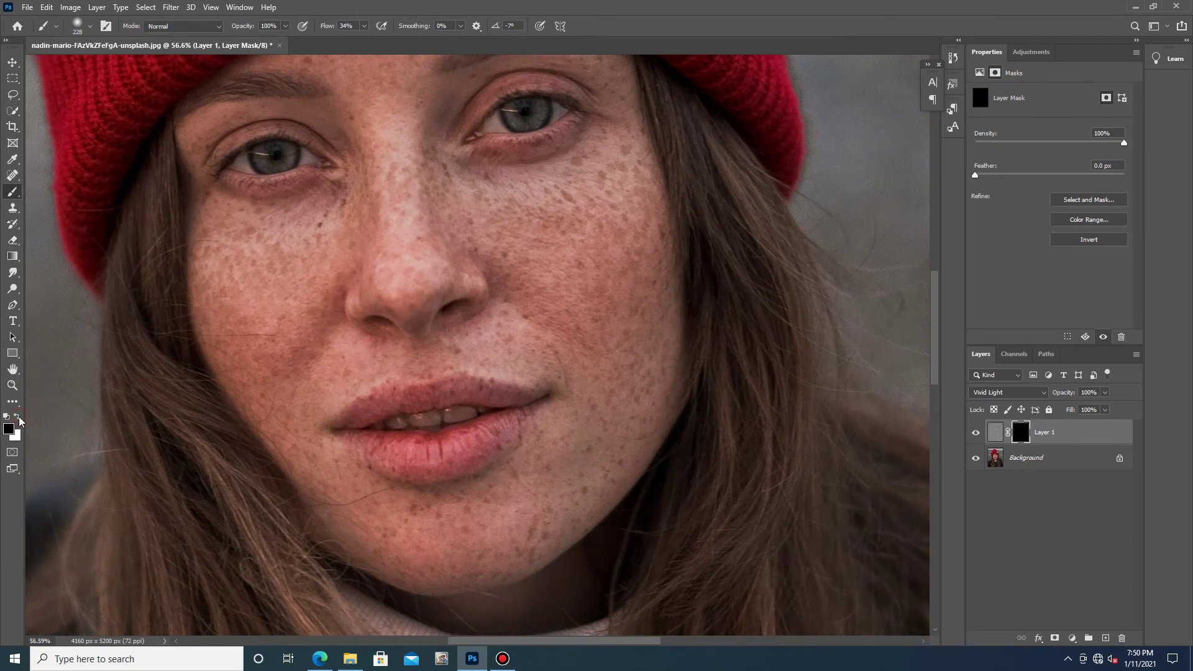
click(18, 417)
click(10, 428)
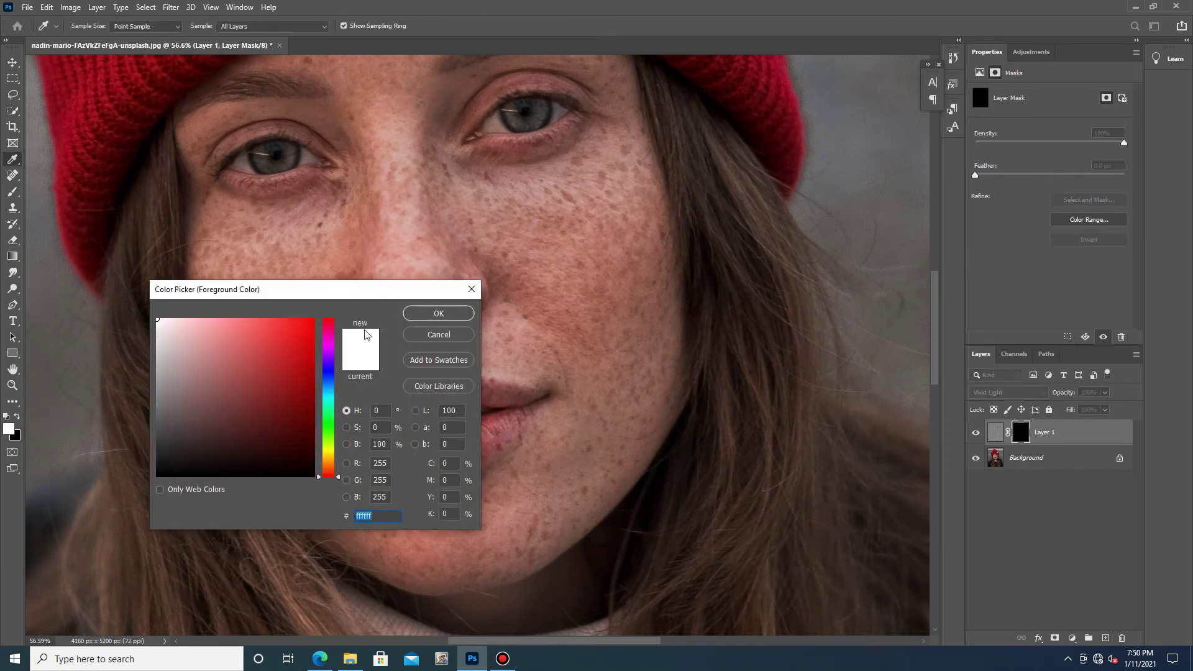
click(439, 313)
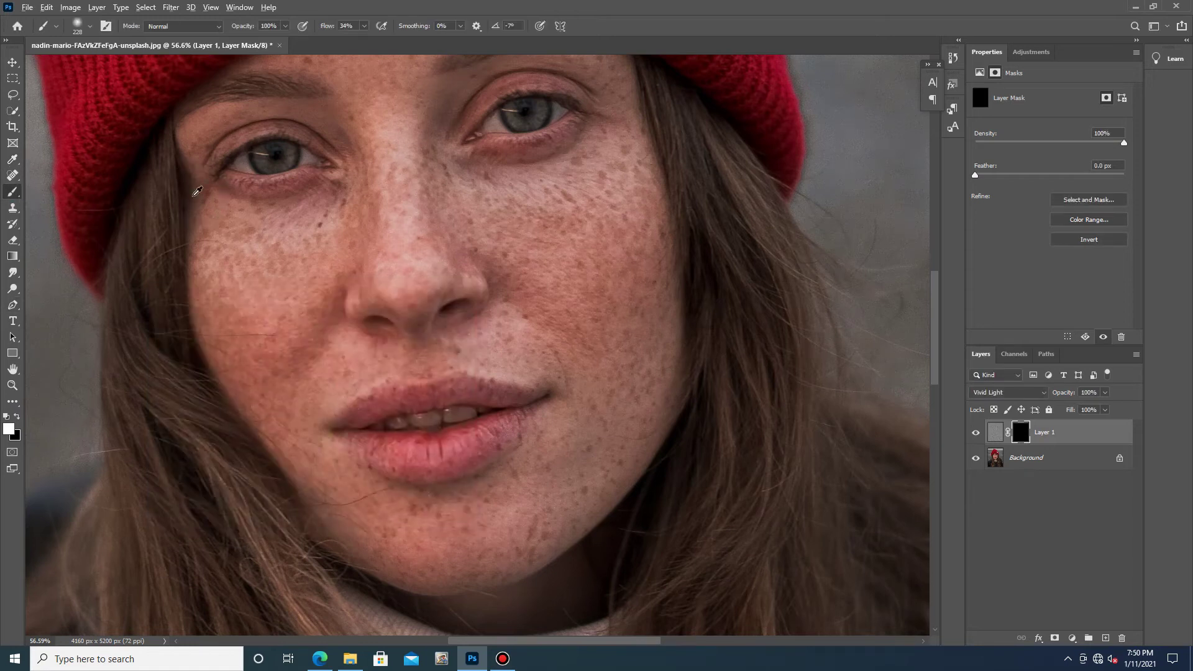
drag(197, 191, 162, 208)
scroll(568, 243, up, 2)
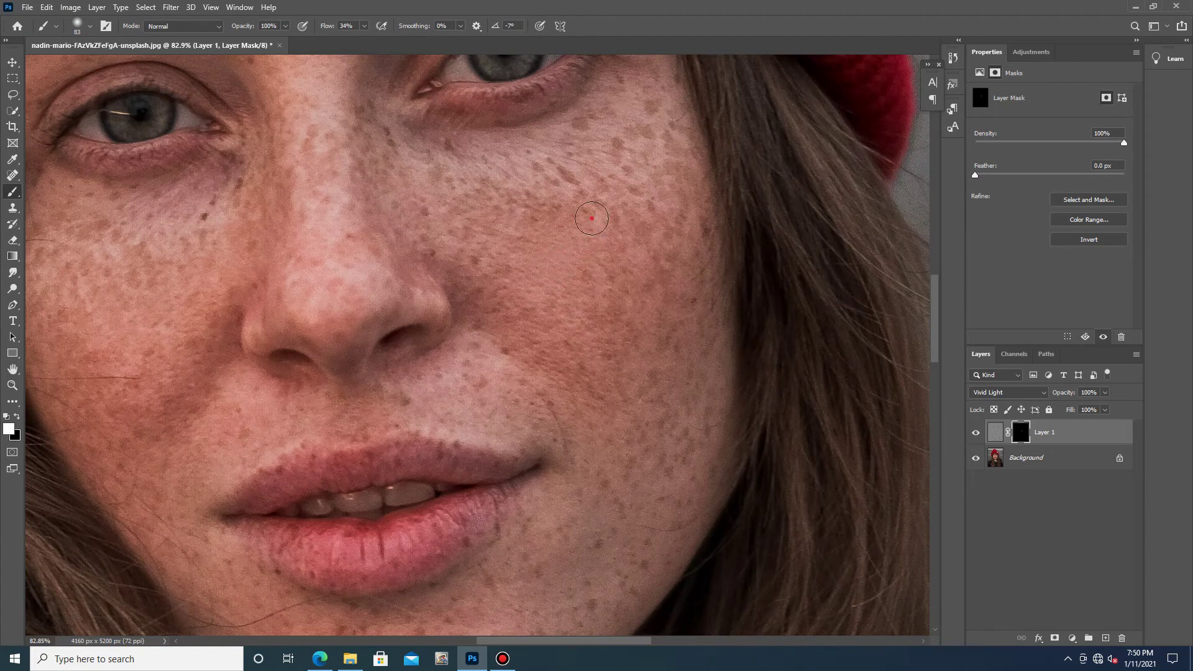
Step: Paint white on the mask over the cheek on the image's right side, the jaw and the chin
mouse_move(561, 210)
mouse_down()
mouse_move(581, 183)
mouse_move(532, 206)
mouse_move(572, 204)
mouse_move(537, 239)
mouse_move(595, 195)
mouse_move(584, 266)
mouse_move(622, 275)
mouse_move(654, 209)
mouse_move(675, 208)
mouse_move(670, 285)
mouse_move(663, 292)
mouse_move(679, 225)
mouse_move(631, 284)
mouse_move(617, 351)
mouse_move(624, 232)
mouse_move(583, 284)
mouse_move(573, 357)
mouse_move(455, 236)
mouse_move(454, 186)
mouse_move(549, 176)
mouse_move(396, 161)
mouse_move(436, 147)
mouse_move(429, 164)
mouse_move(409, 150)
mouse_move(387, 170)
mouse_move(408, 227)
mouse_move(375, 197)
mouse_move(378, 268)
mouse_move(392, 294)
mouse_move(423, 291)
mouse_move(535, 213)
mouse_move(592, 159)
mouse_move(627, 86)
mouse_move(562, 141)
mouse_move(678, 96)
mouse_up()
mouse_move(649, 388)
mouse_down()
mouse_move(614, 405)
mouse_move(494, 323)
mouse_move(484, 351)
mouse_move(632, 478)
mouse_move(686, 356)
mouse_move(668, 318)
mouse_move(705, 230)
mouse_move(677, 490)
mouse_up()
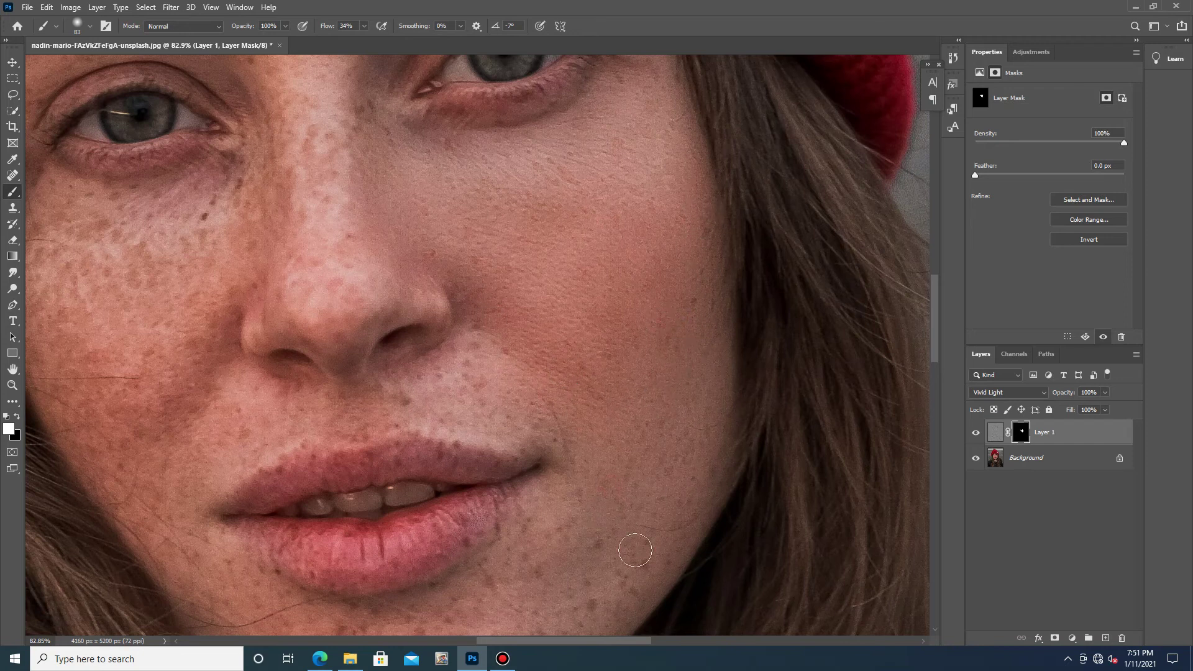
scroll(598, 449, down, 2)
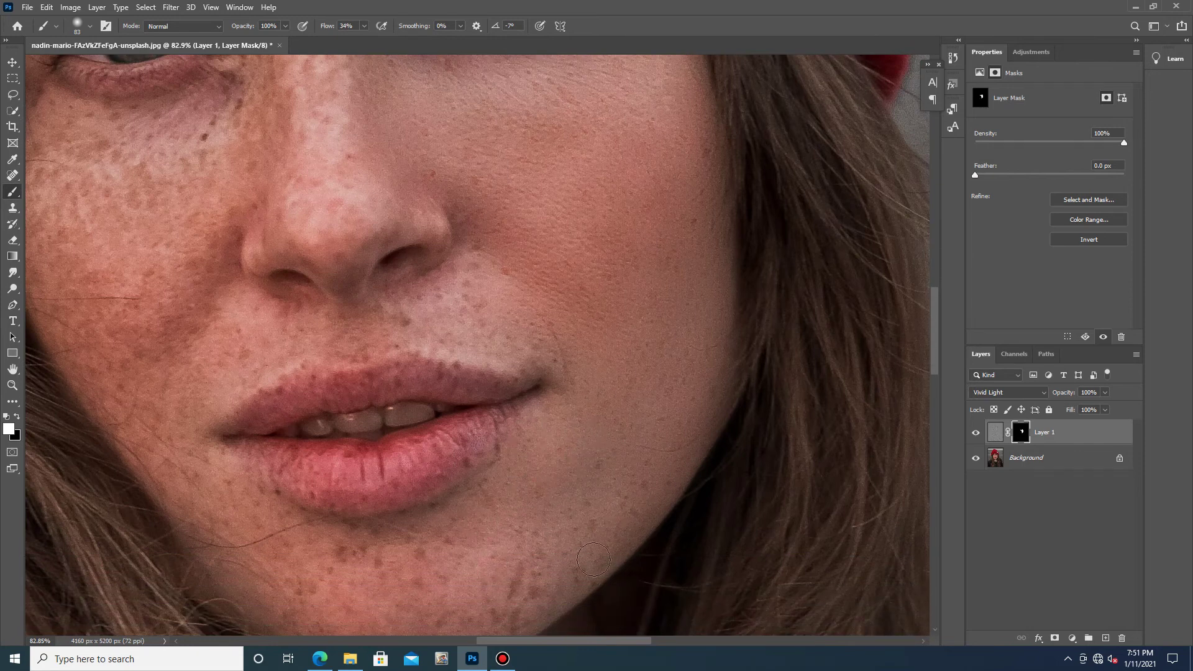
scroll(523, 553, down, 3)
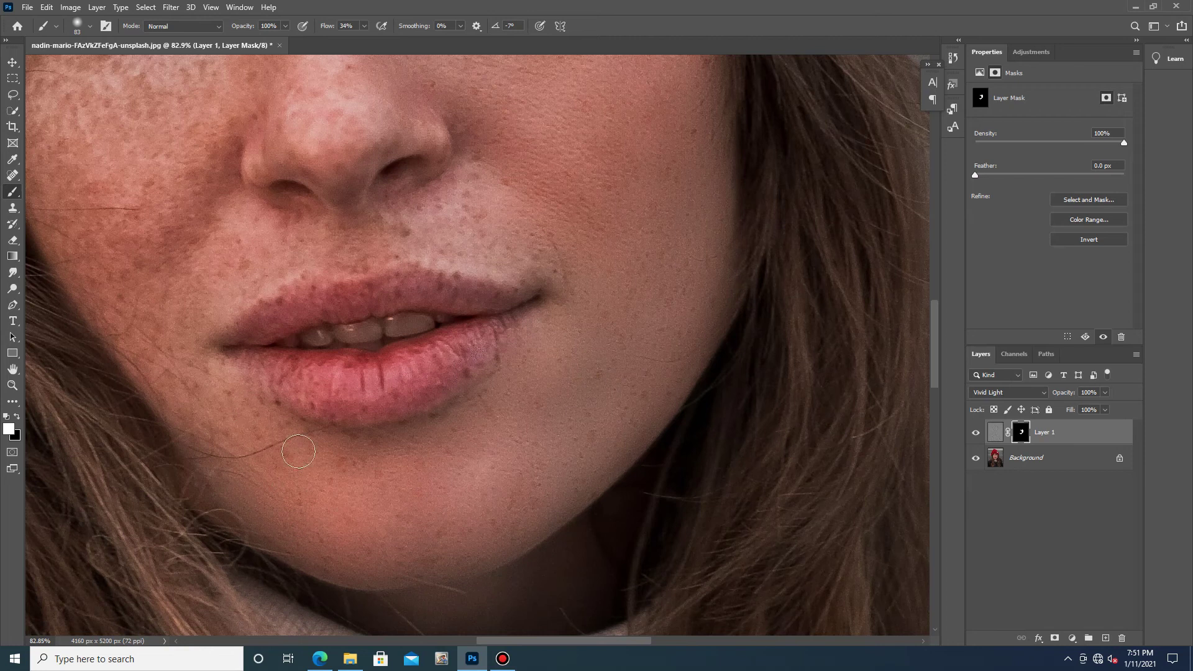
Step: Paint white on the mask over the lower part of the other cheek, the upper lip area and the nose tip
click(220, 217)
drag(154, 337, 172, 342)
mouse_move(396, 229)
mouse_down()
mouse_move(456, 253)
mouse_move(494, 190)
mouse_up()
click(440, 143)
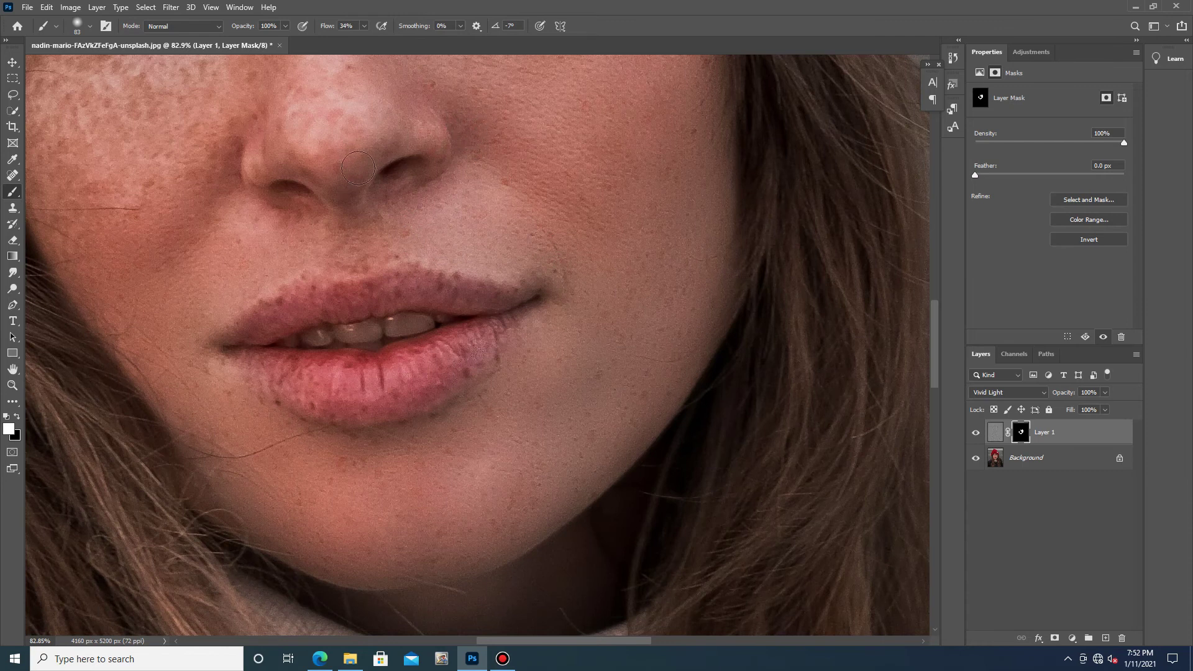
scroll(358, 168, up, 3)
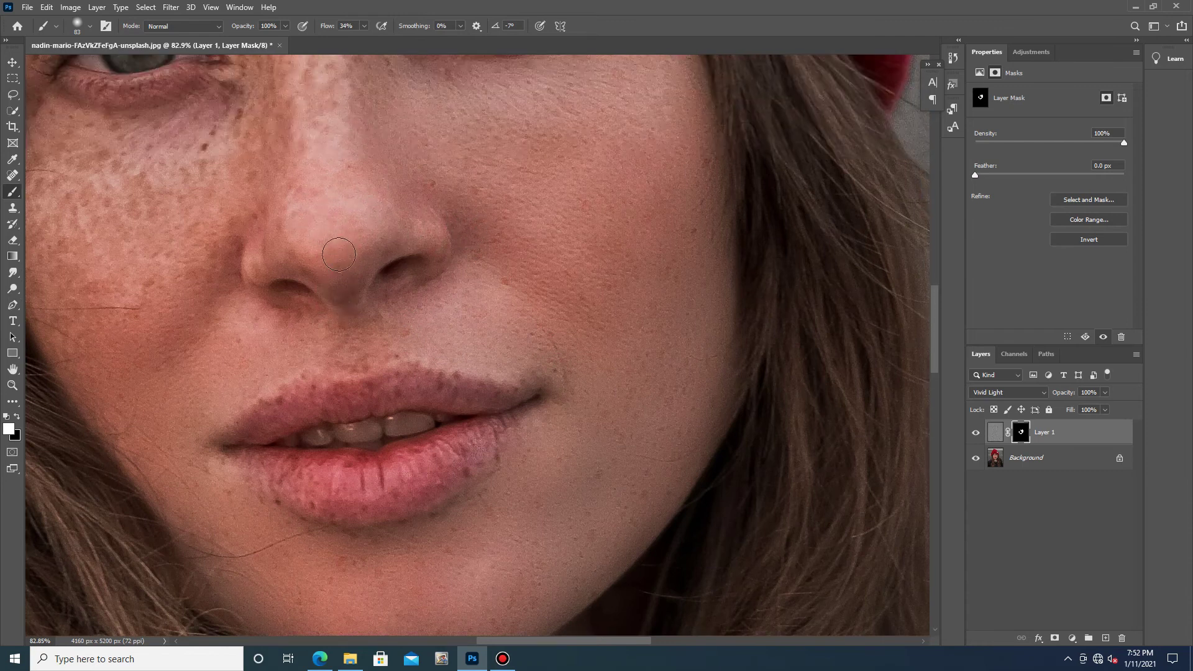
scroll(278, 169, down, 8)
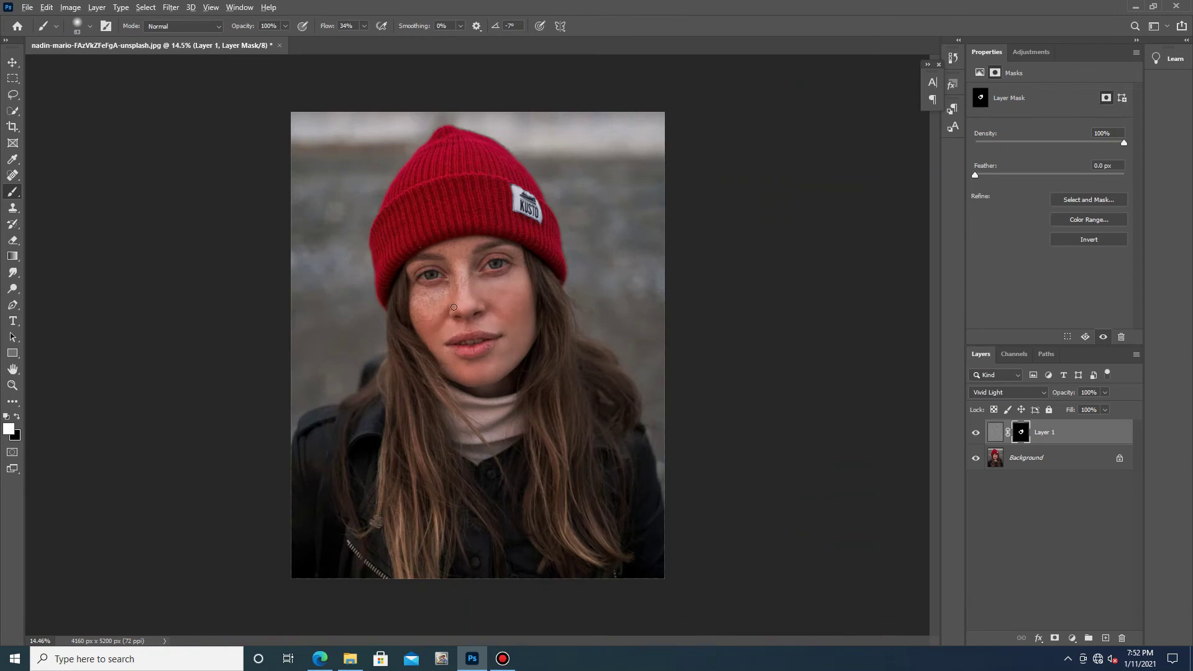
Step: Paint white on the mask under the eye and across the cheek on the image's left side, and below the nose
scroll(454, 307, up, 8)
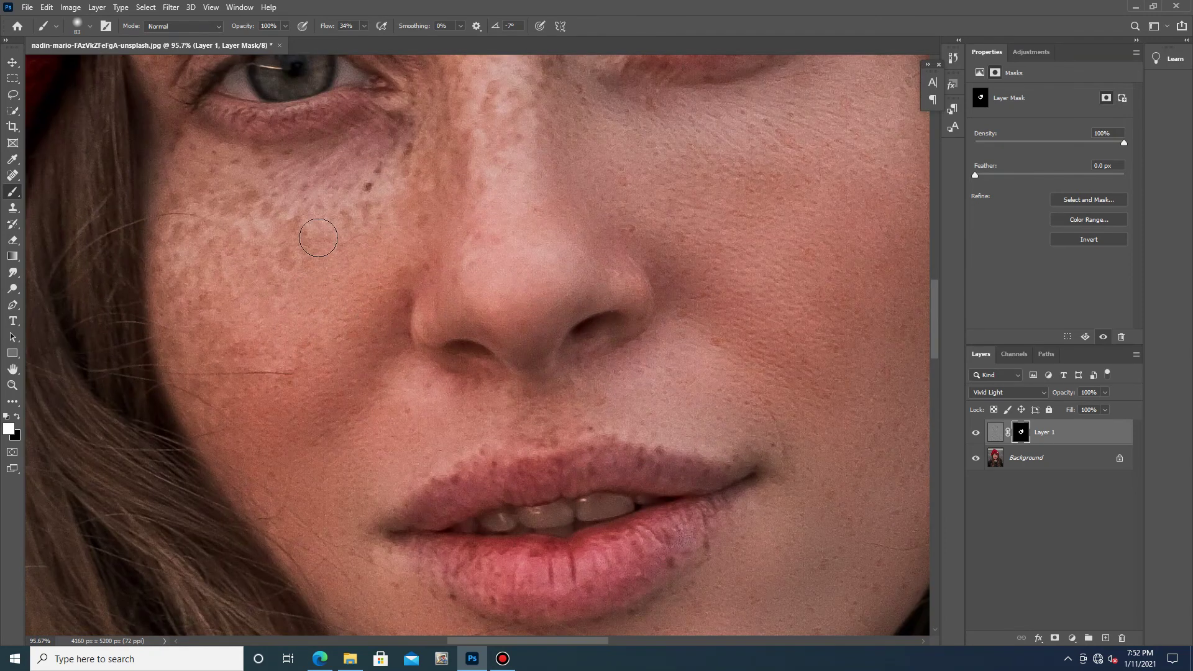
click(366, 189)
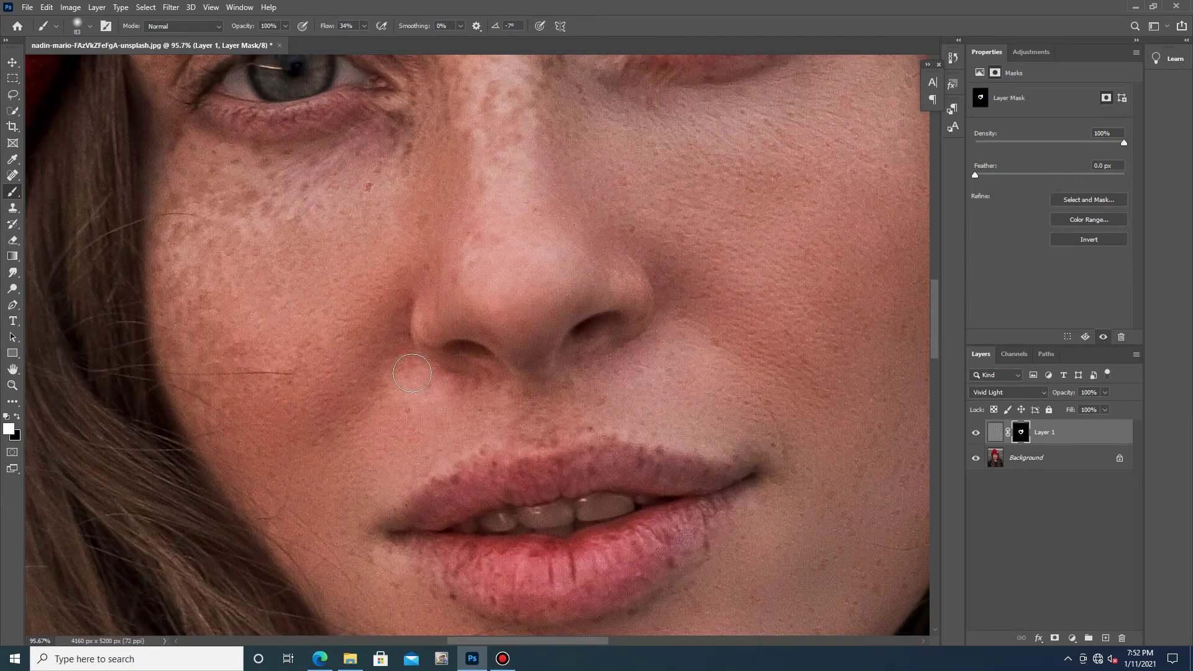
mouse_move(471, 390)
mouse_down()
mouse_move(486, 391)
mouse_move(425, 345)
mouse_move(428, 300)
mouse_up()
drag(553, 420, 542, 427)
scroll(298, 292, up, 1)
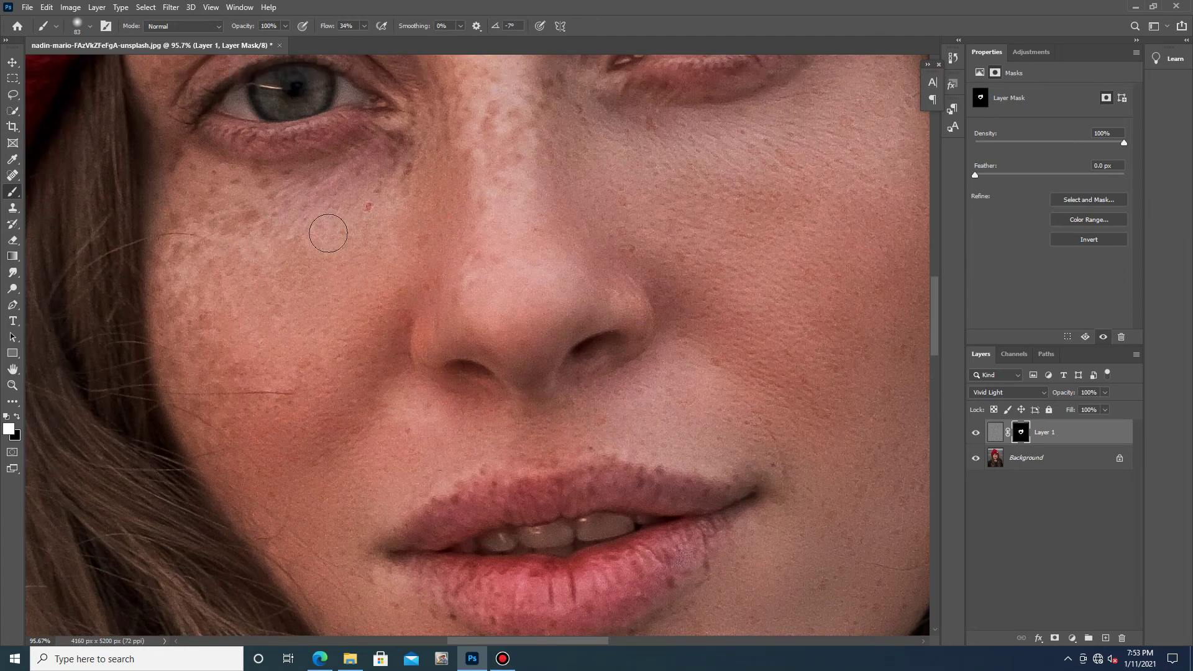
mouse_move(193, 252)
mouse_down()
mouse_move(168, 264)
mouse_move(212, 327)
mouse_up()
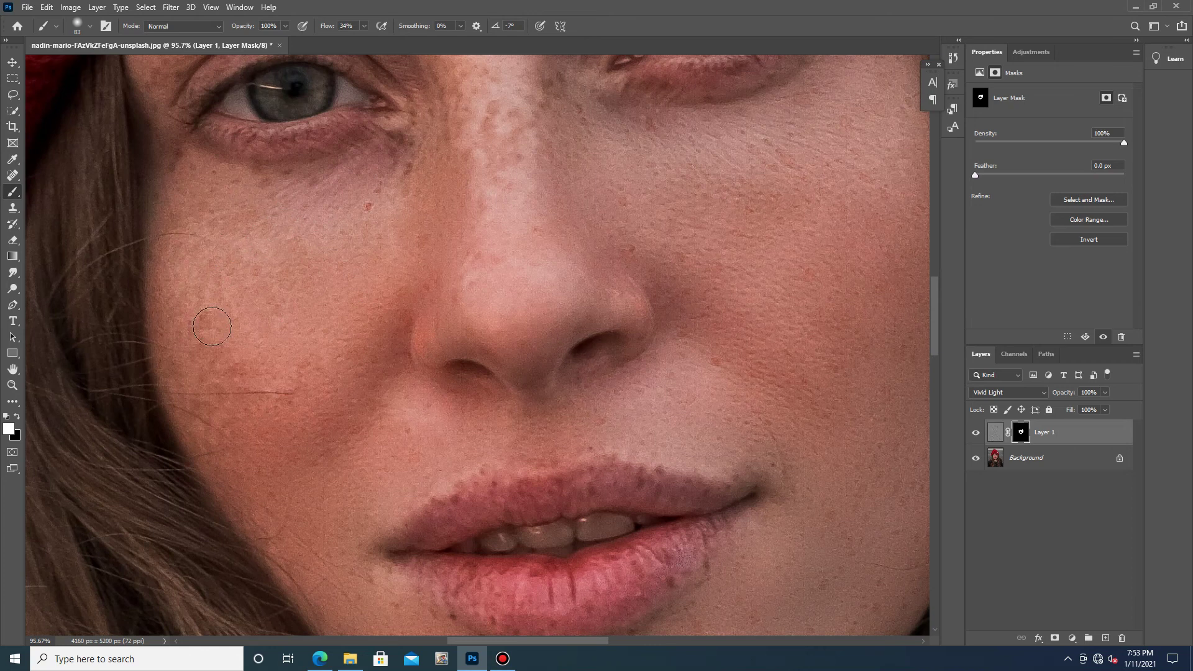
Step: Paint white on the mask over the nose bridge, the forehead and the skin around the eyebrows
scroll(472, 149, up, 10)
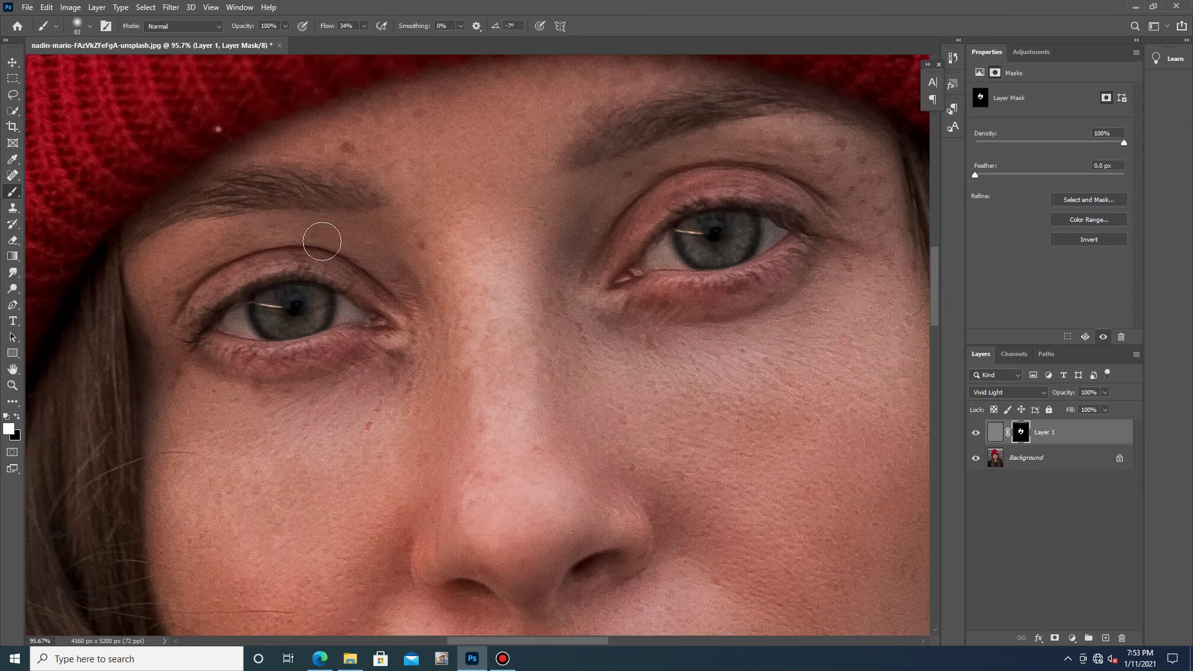
scroll(419, 198, up, 2)
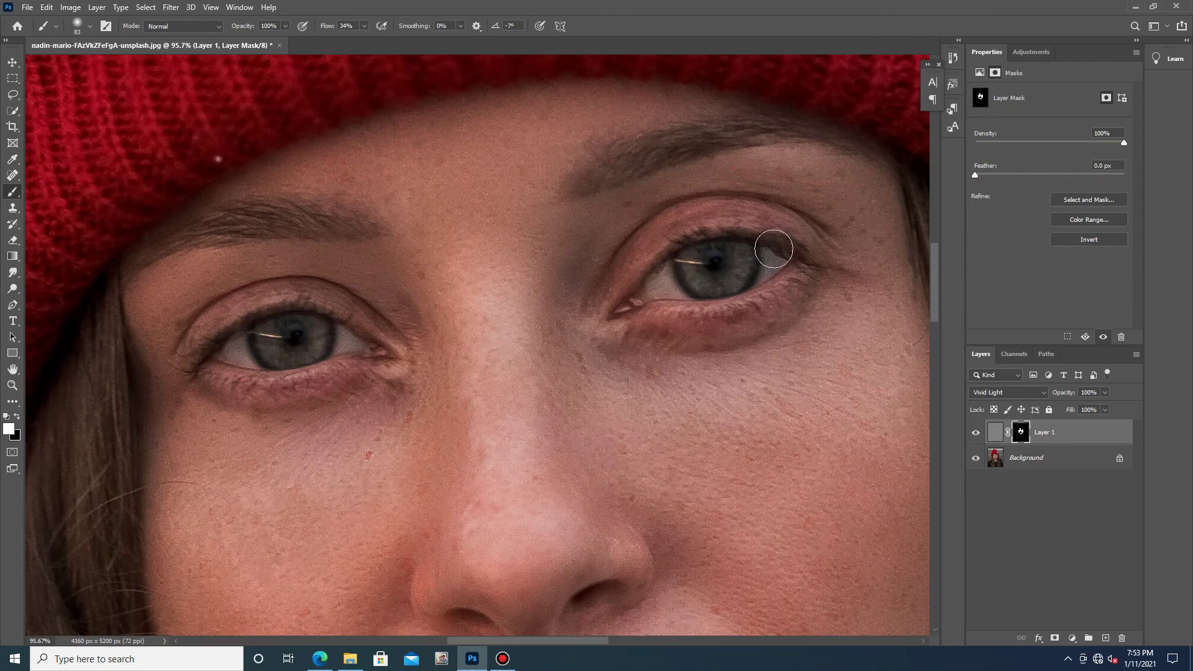
Step: Inspect the smoothed skin from the eyes down to the chin in close-up and across the whole portrait
scroll(844, 280, down, 2)
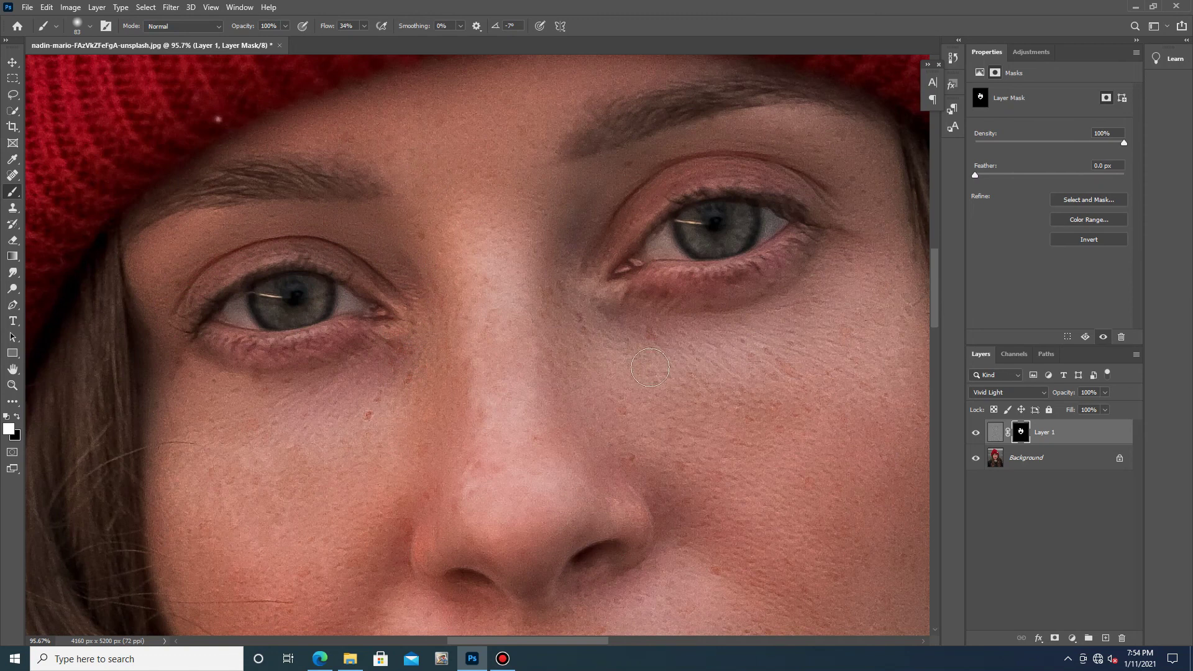
scroll(651, 367, down, 2)
scroll(665, 412, up, 2)
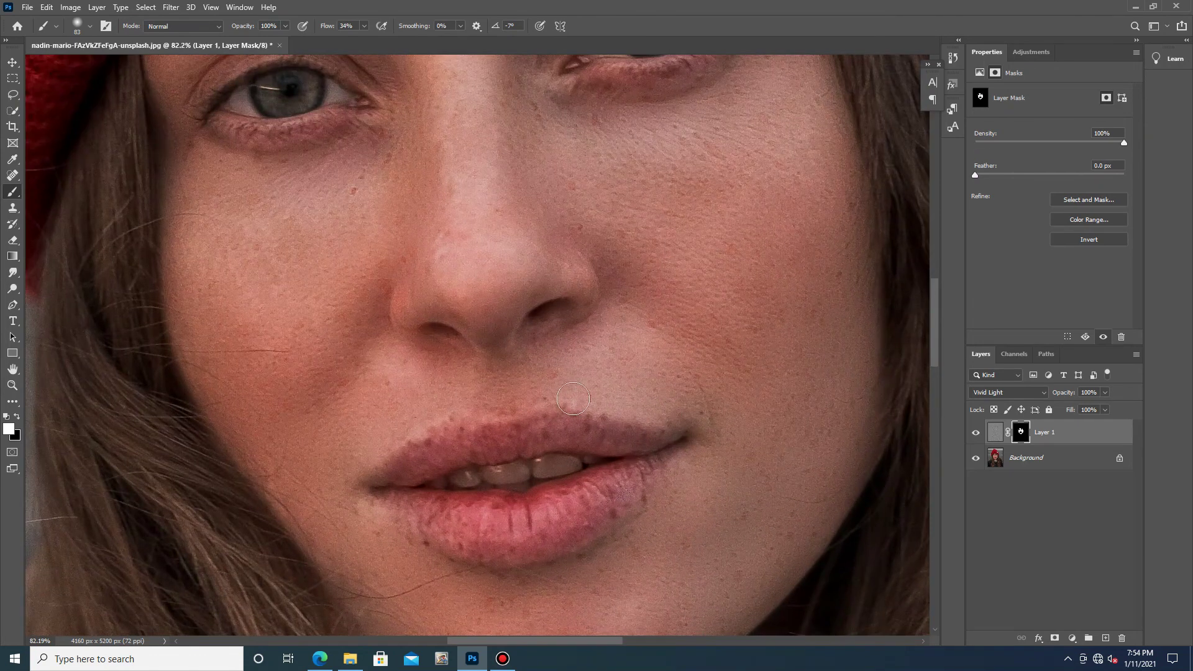
scroll(410, 444, down, 2)
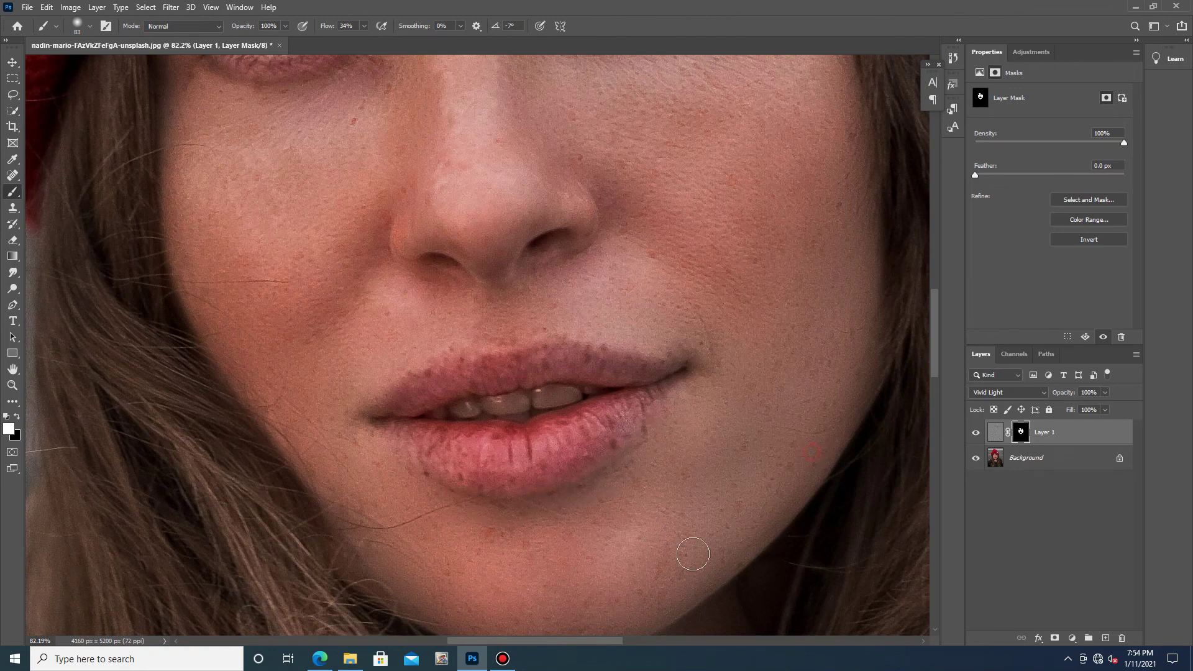
scroll(589, 581, down, 1)
scroll(683, 444, down, 3)
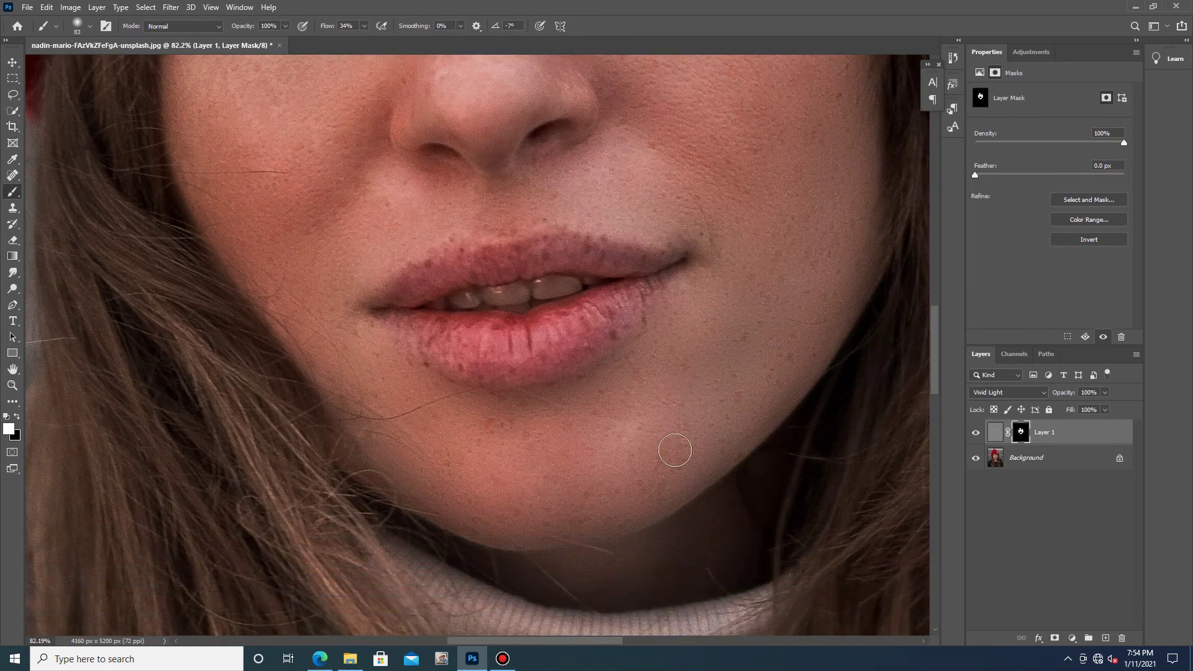
scroll(674, 450, down, 6)
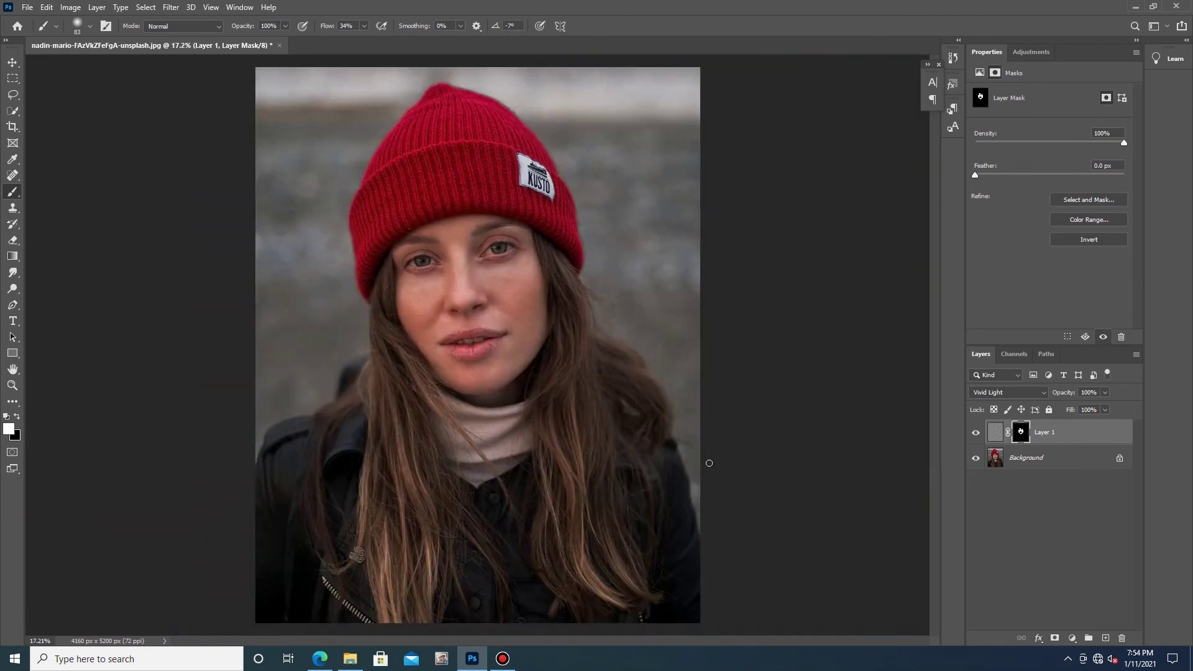
scroll(501, 337, down, 2)
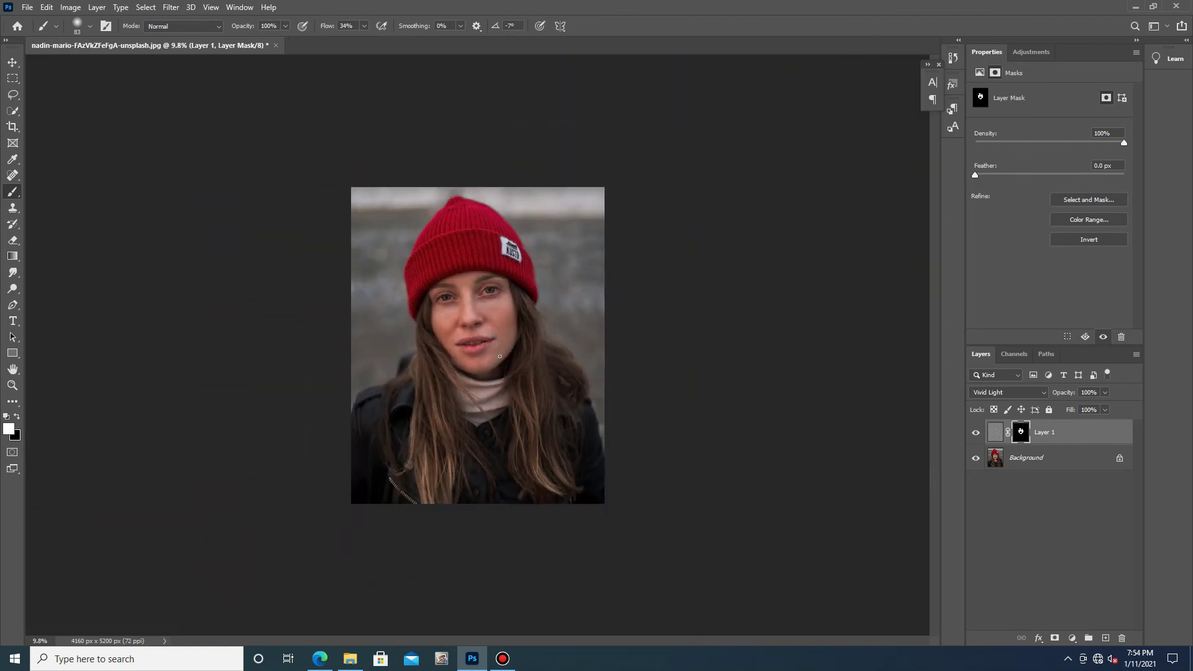
scroll(460, 287, up, 6)
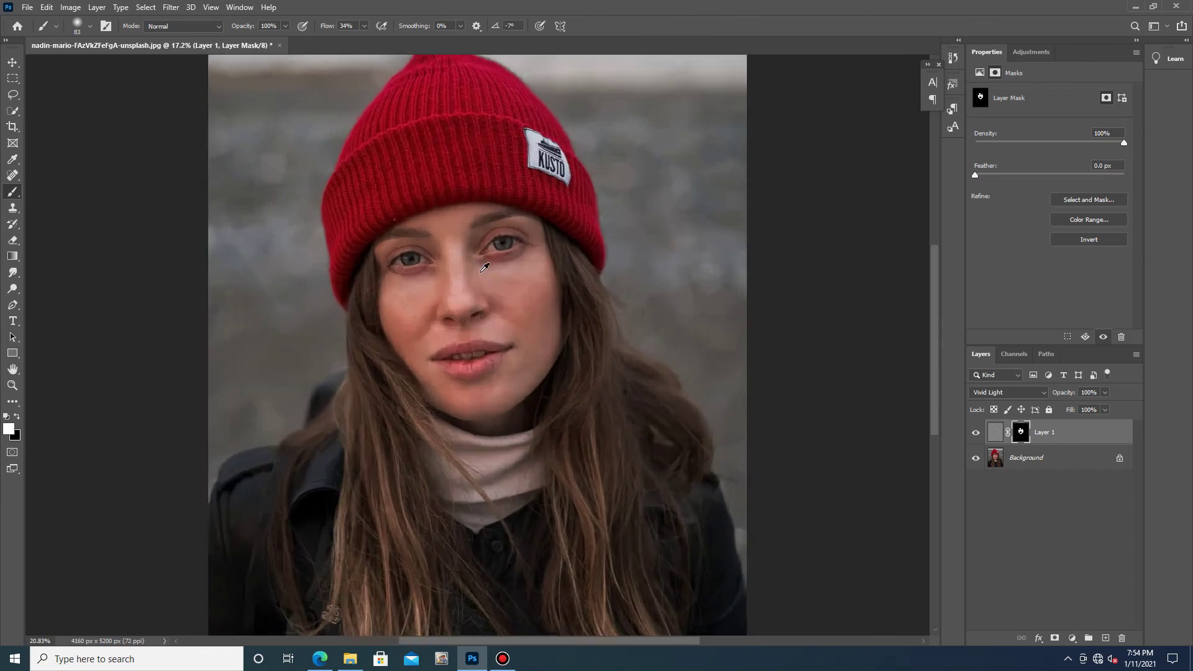
scroll(485, 267, down, 5)
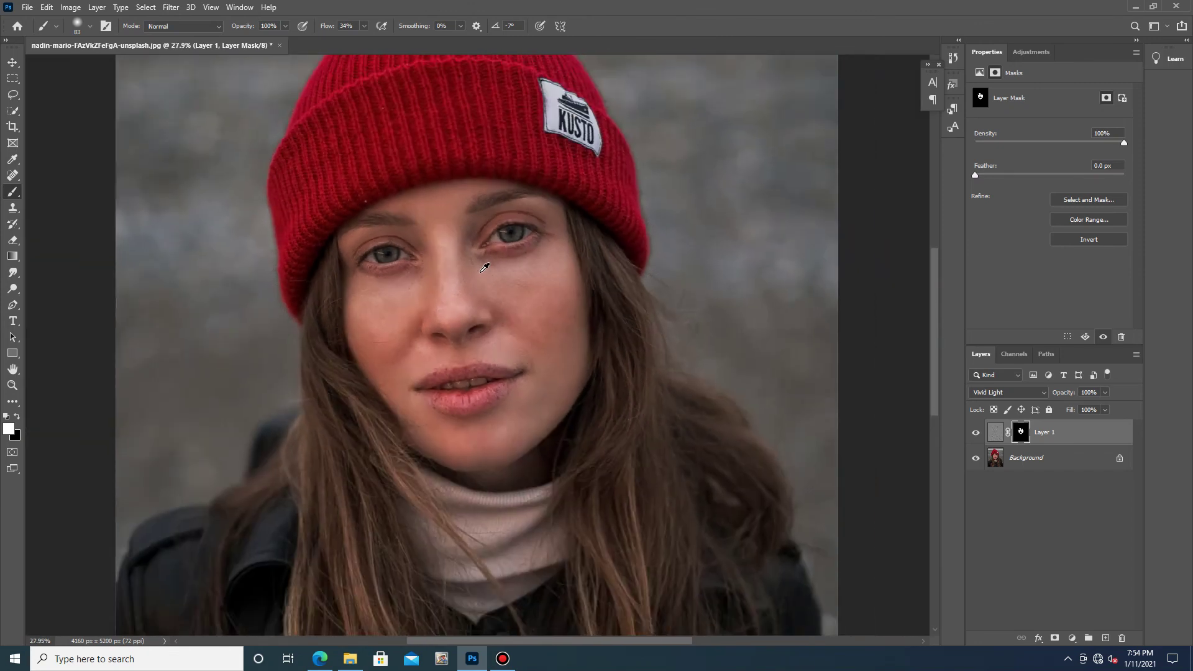
scroll(638, 350, up, 5)
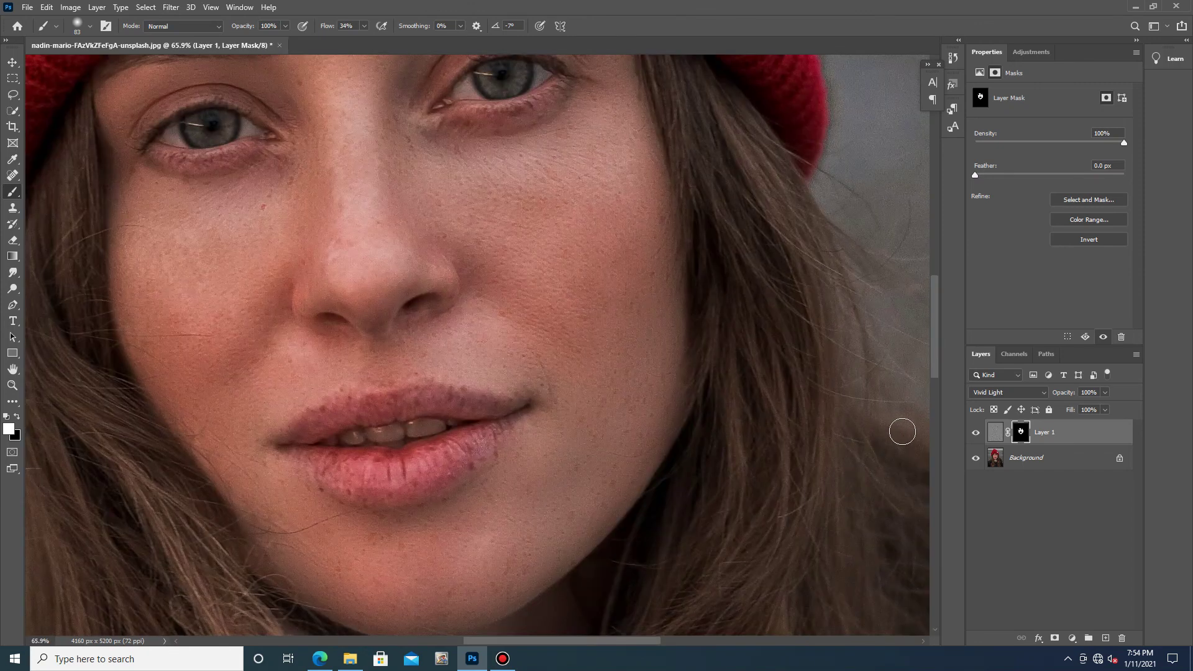
Step: Hide and show Layer 1 repeatedly to compare the face before and after smoothing, leaving the layer visible
click(976, 434)
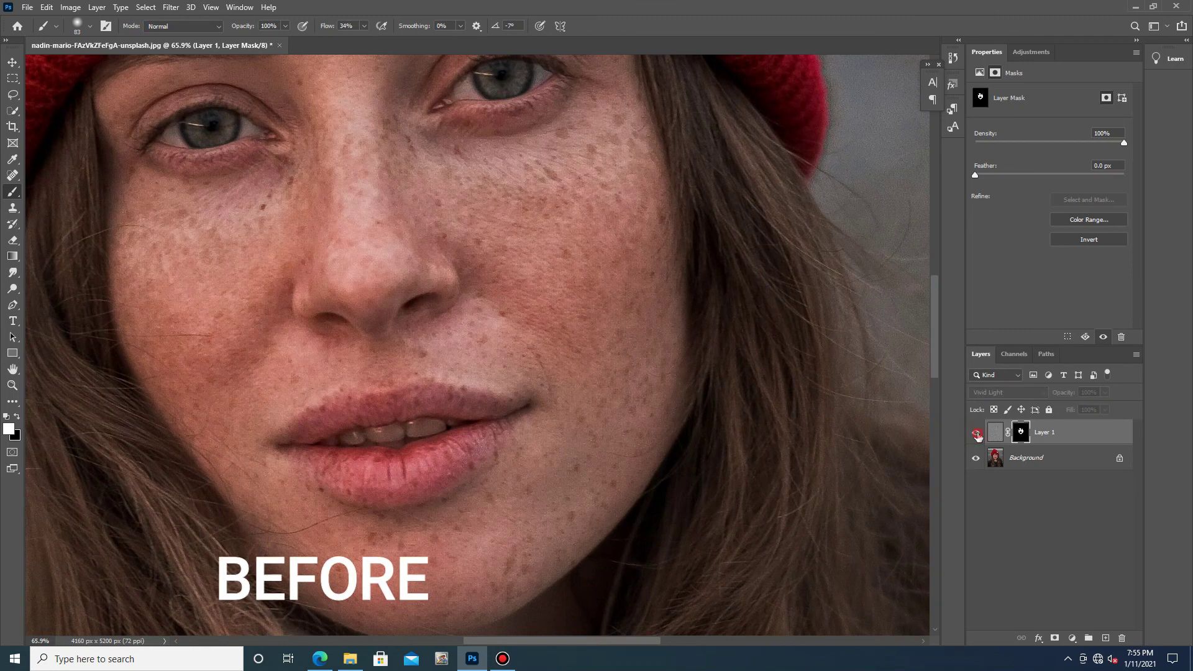
click(976, 435)
click(976, 435)
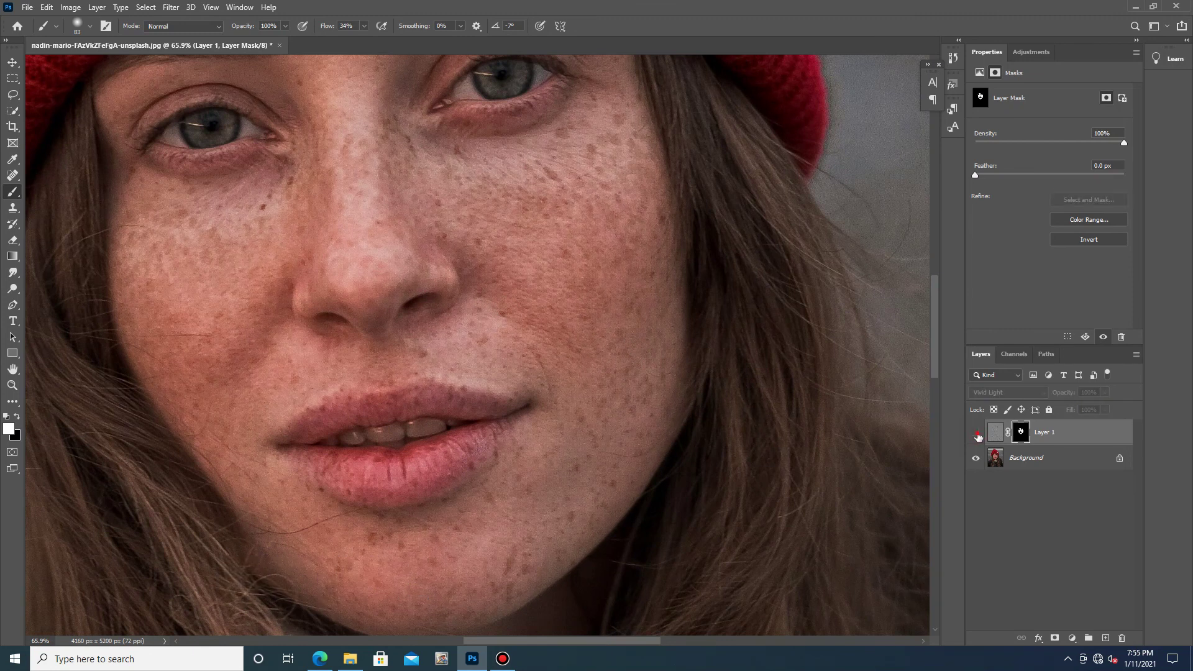
click(976, 434)
click(977, 435)
click(977, 434)
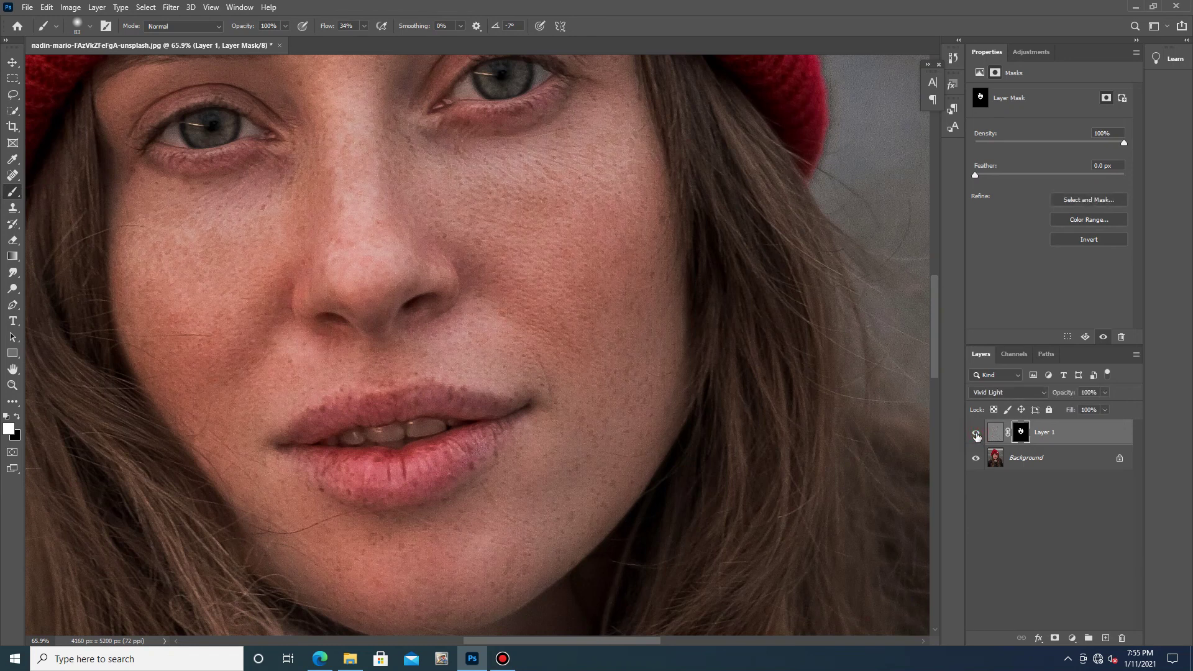